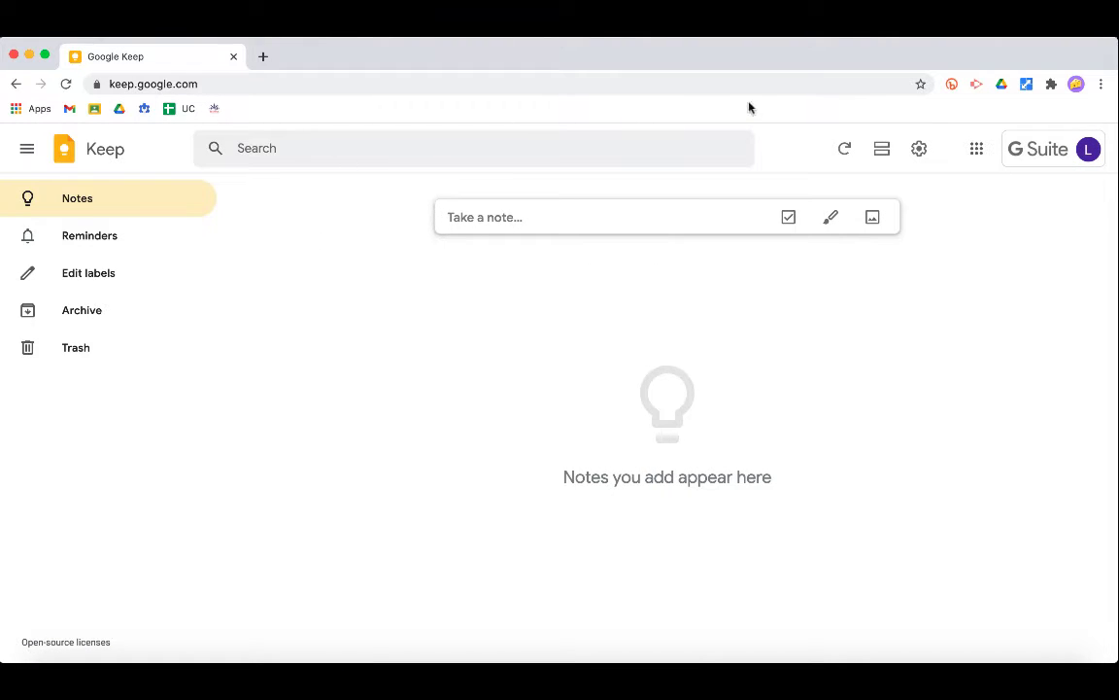
# - Bookmark the Google Keep page on the bookmarks bar with an empty name
pyautogui.click(921, 86)
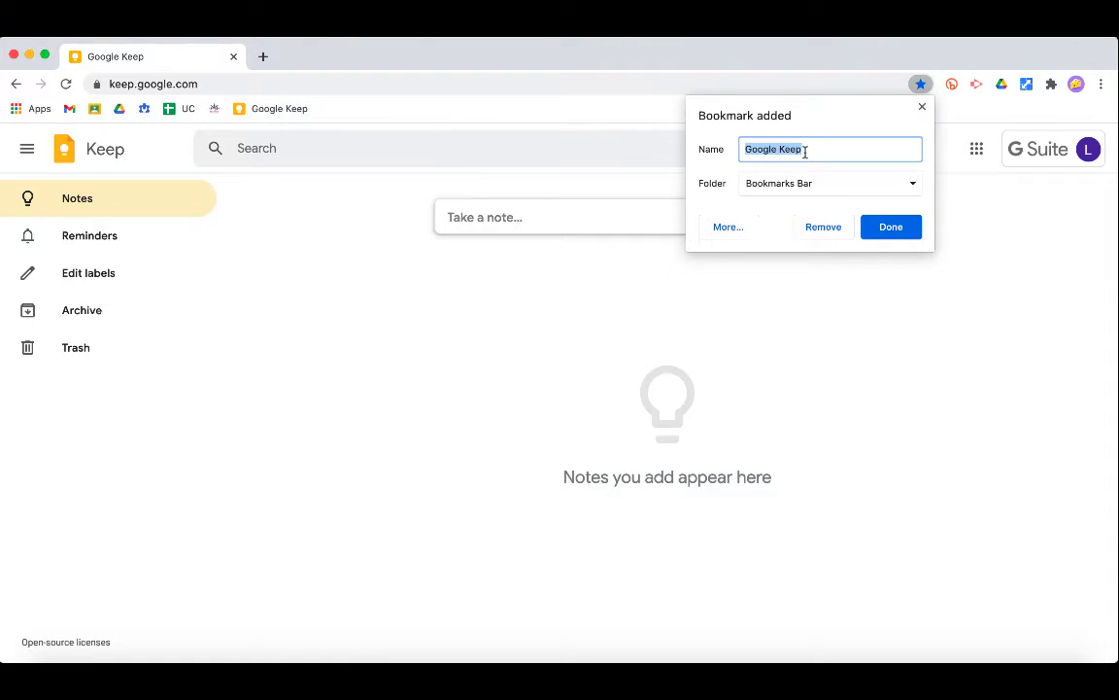
pyautogui.press('BackSpace')
pyautogui.click(891, 227)
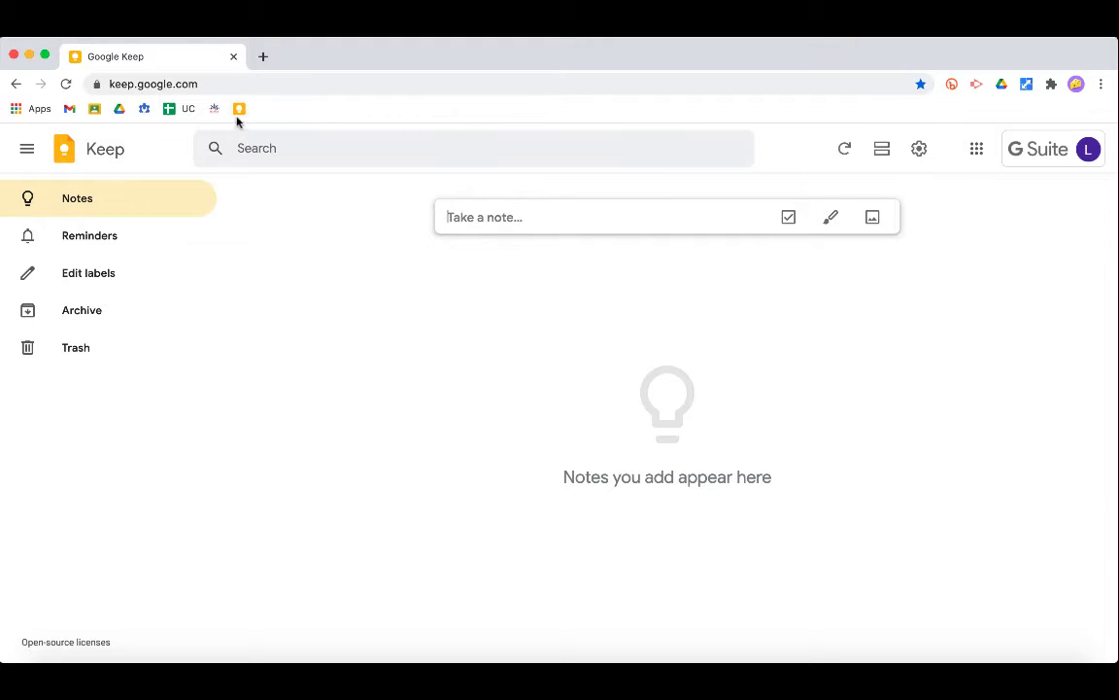
# - Test the new bookmark in a fresh tab, then close the duplicate Keep tab
pyautogui.click(263, 56)
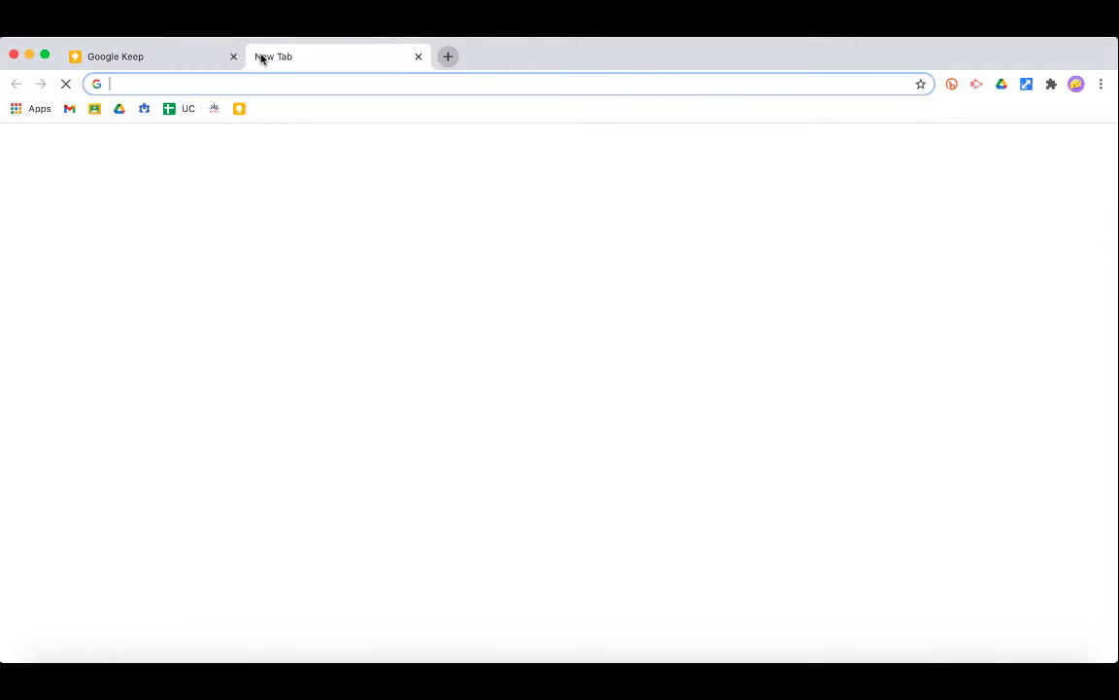
pyautogui.click(240, 109)
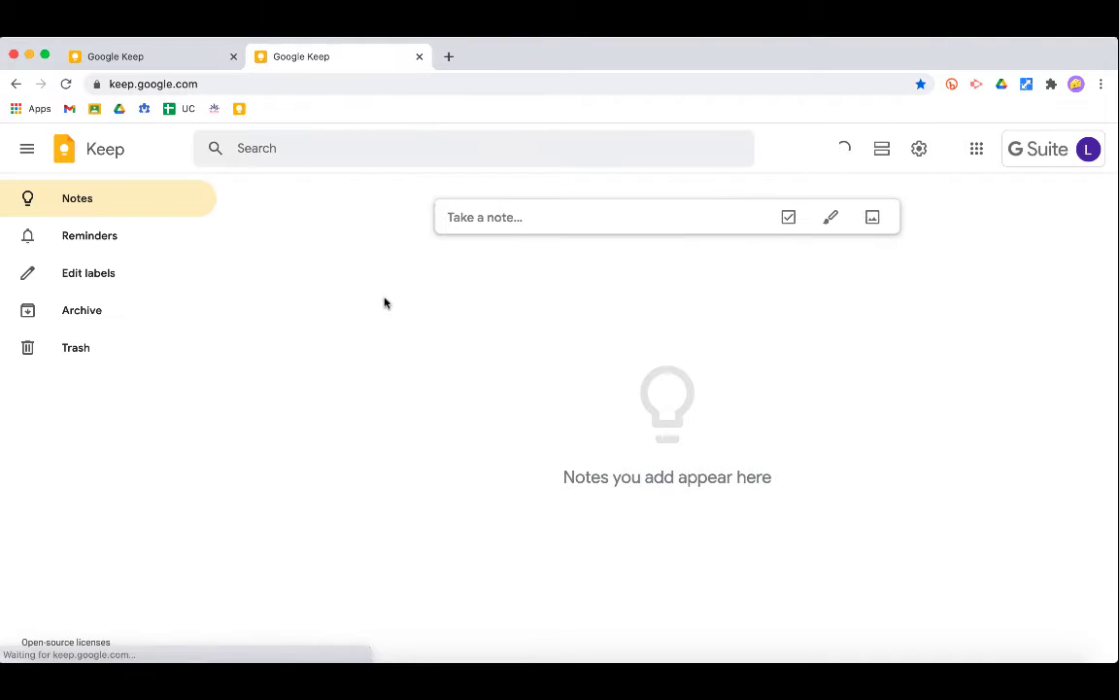
pyautogui.click(419, 56)
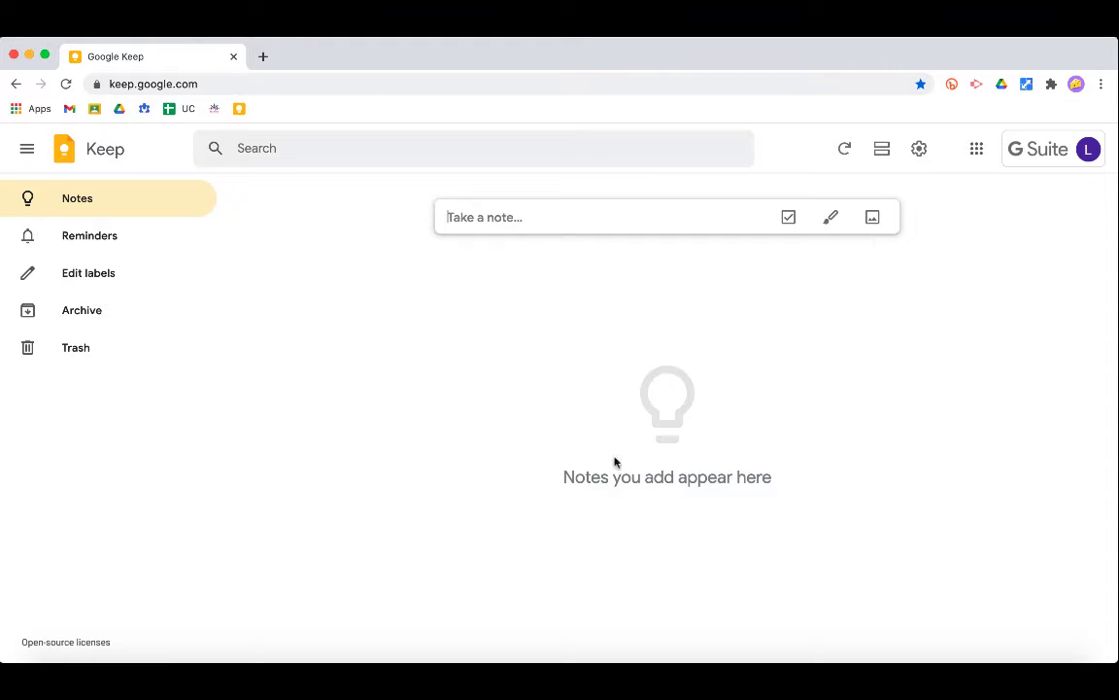
# - Write a new note reading 'Get bother socks for Christmas', correcting the misspelled 'borhter'
pyautogui.click(529, 215)
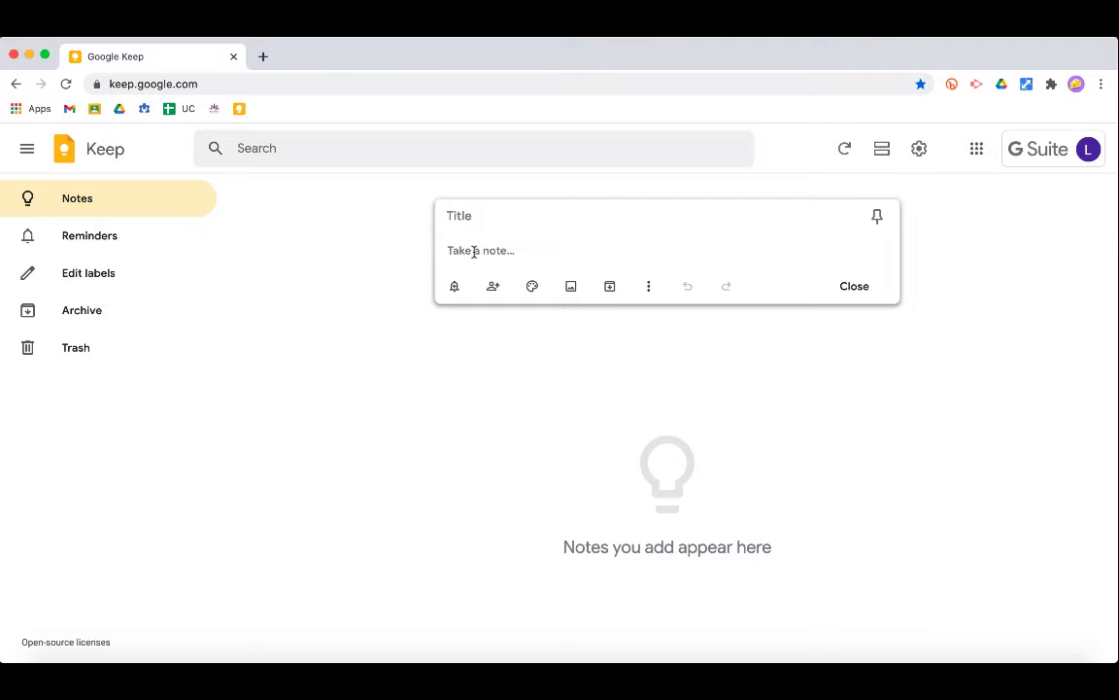
pyautogui.write('Get borhter socks')
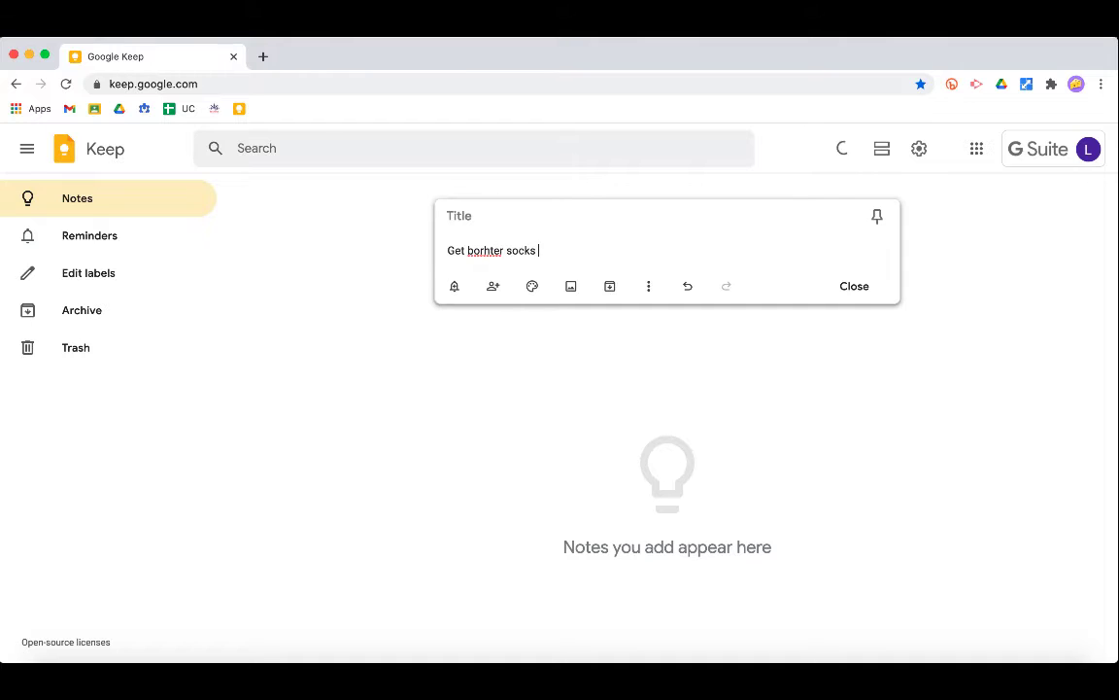
pyautogui.write(' for Christmas')
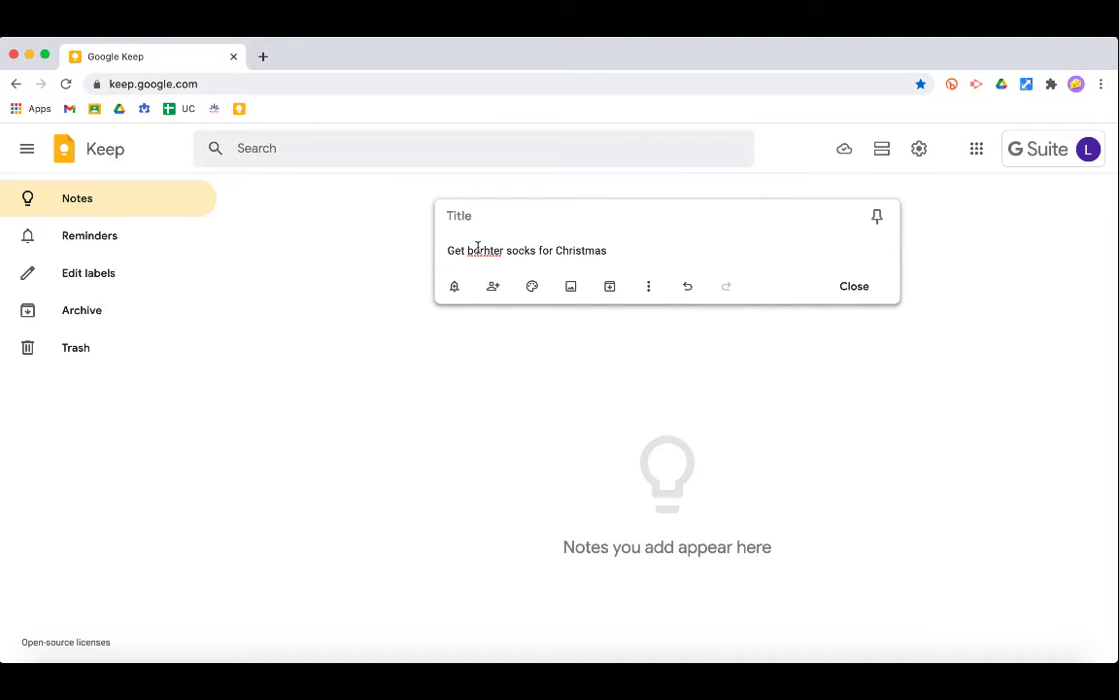
pyautogui.rightClick(477, 249)
pyautogui.click(518, 254)
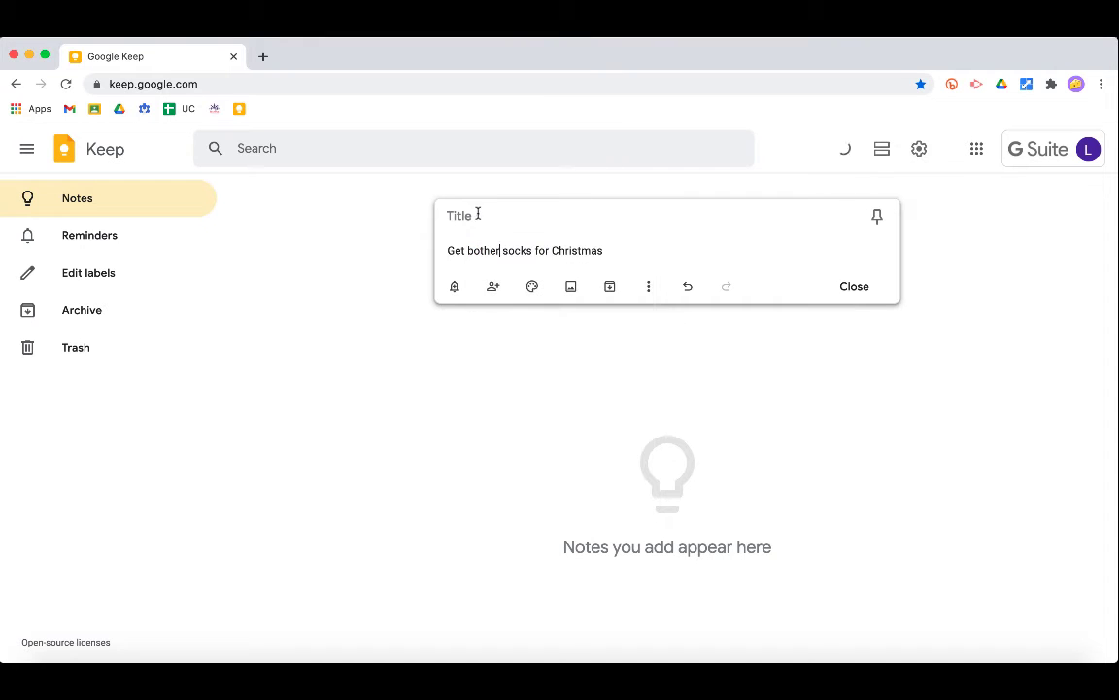
# - Title the note 'Present', colour it yellow, and close it
pyautogui.click(475, 213)
pyautogui.write('Present')
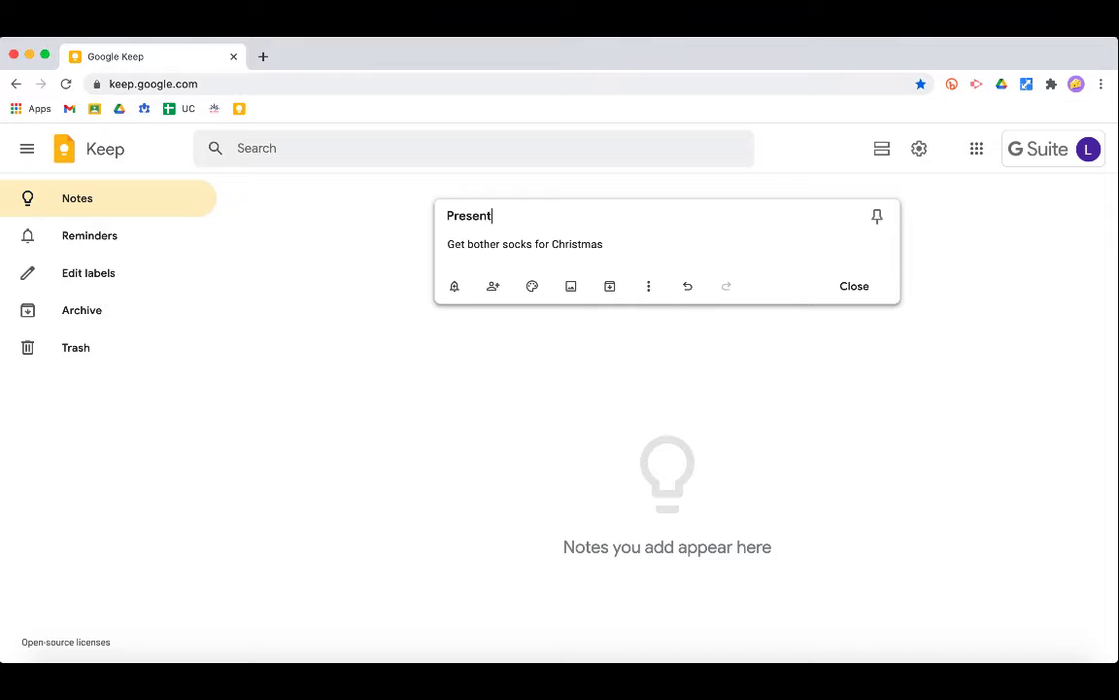
pyautogui.moveTo(532, 290)
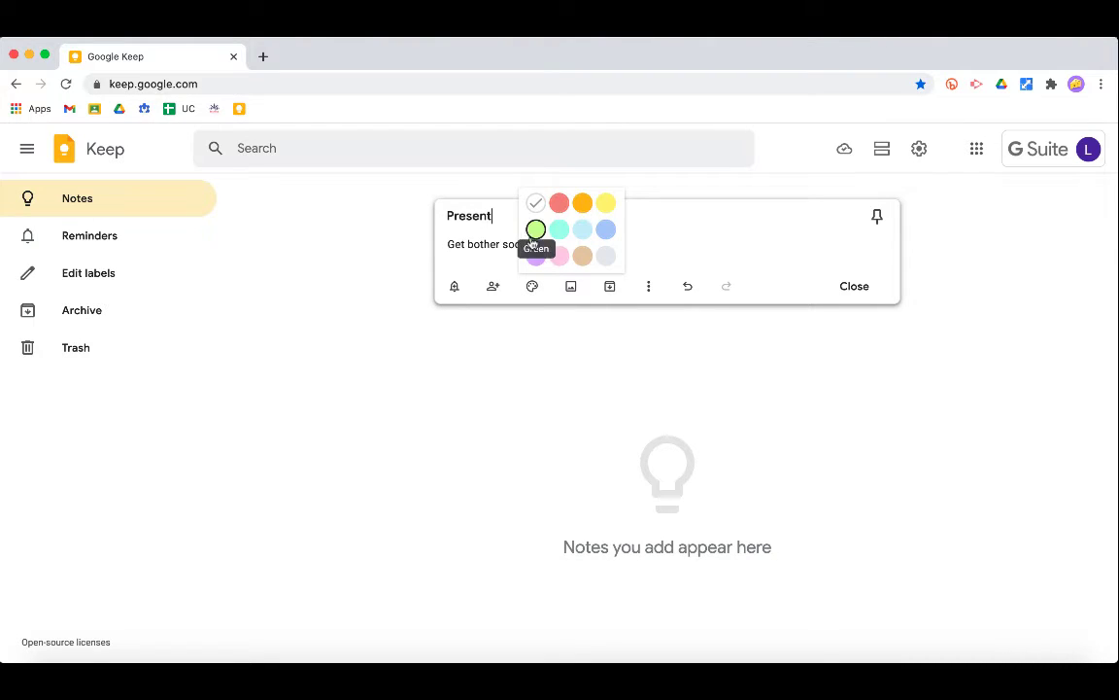
pyautogui.click(605, 203)
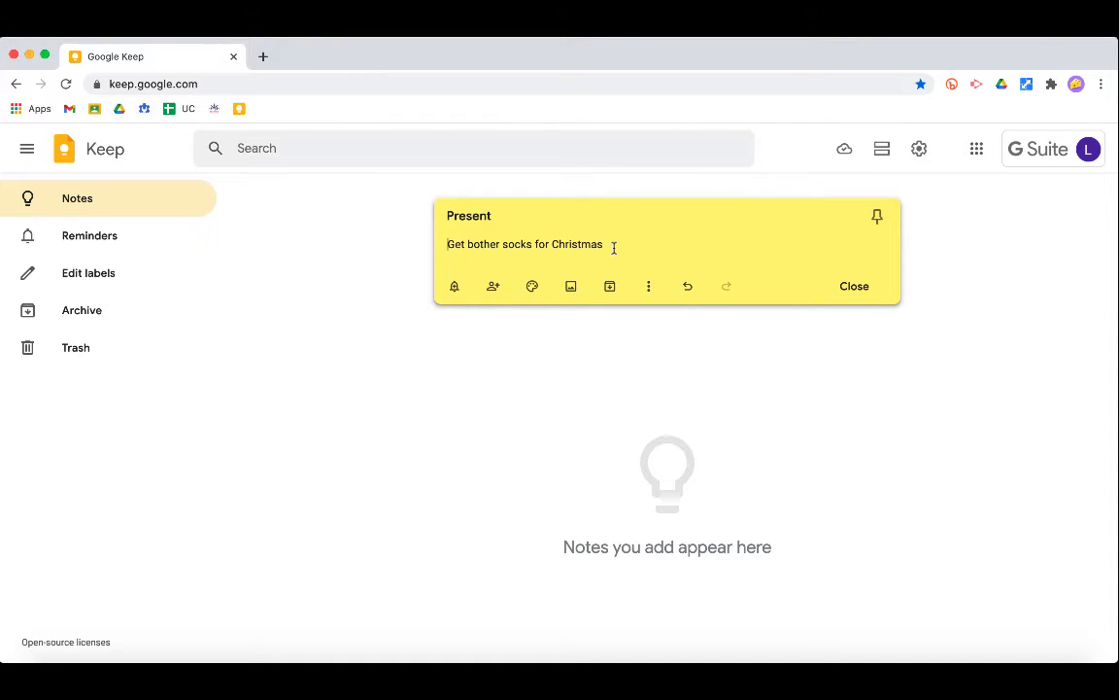
pyautogui.moveTo(533, 284)
pyautogui.click(861, 355)
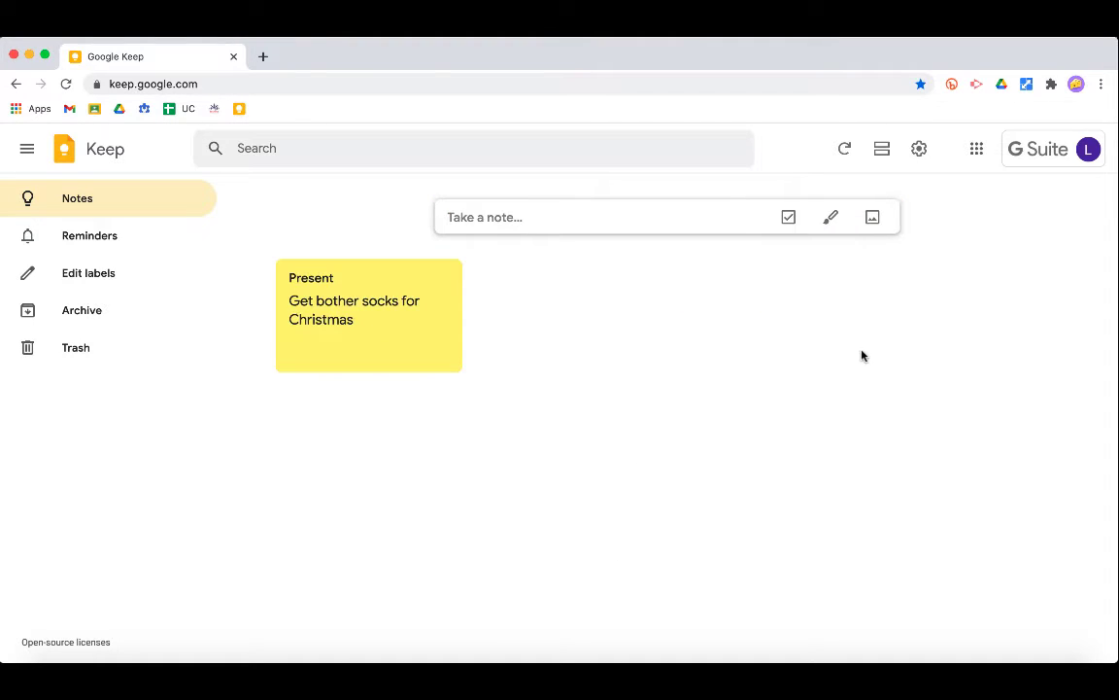
# - Start a new green note titled 'To do list'
pyautogui.click(515, 219)
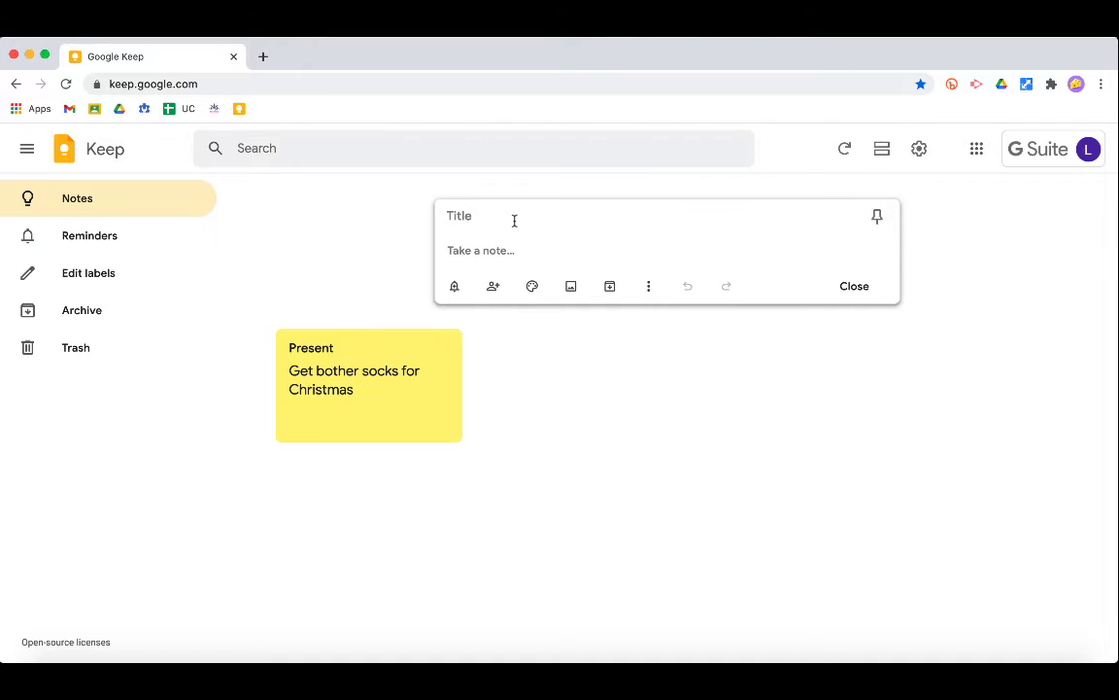
pyautogui.click(478, 210)
pyautogui.write('To do list')
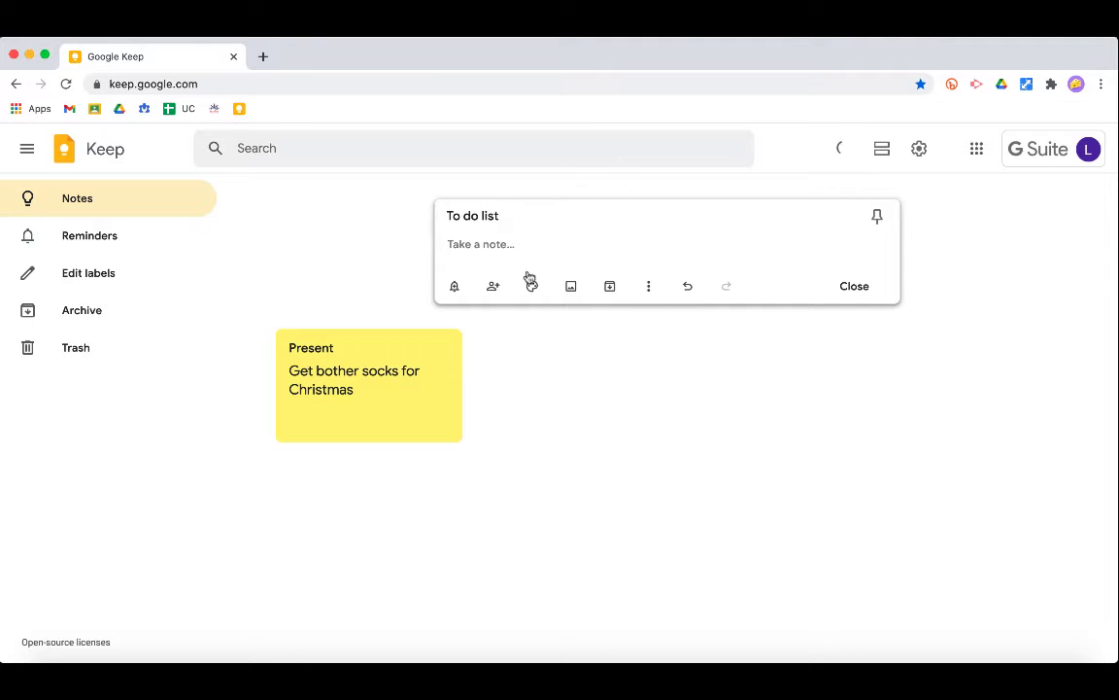
pyautogui.click(535, 231)
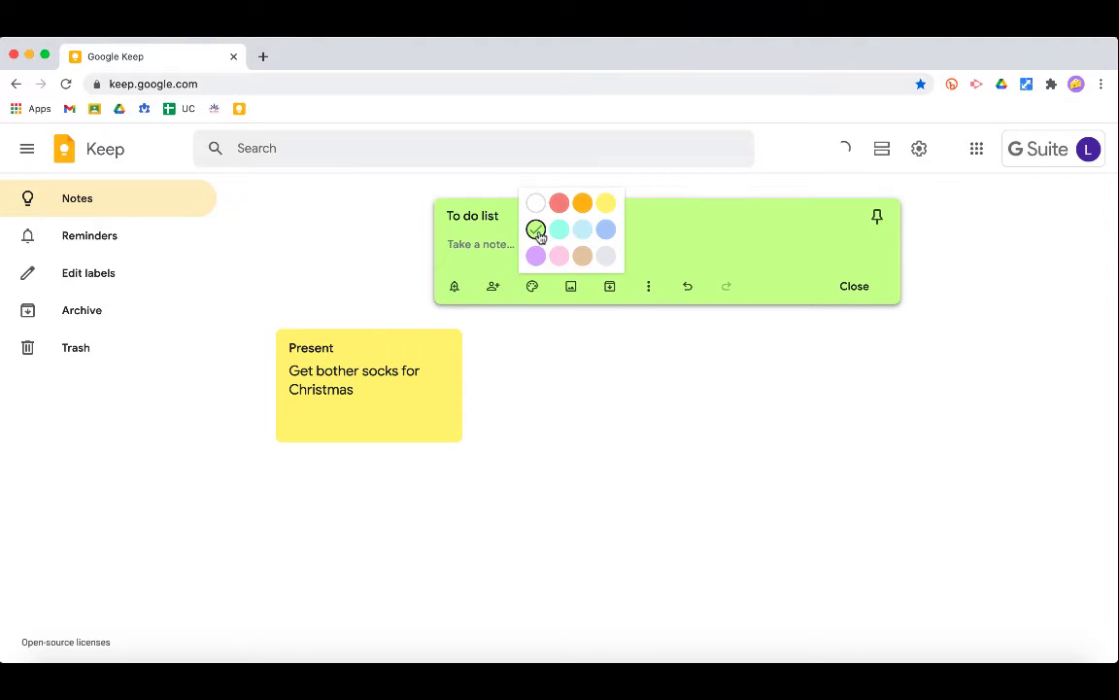
# - Make it a checklist with an email-writing task and 'Test the new computer', then pin it
pyautogui.click(489, 245)
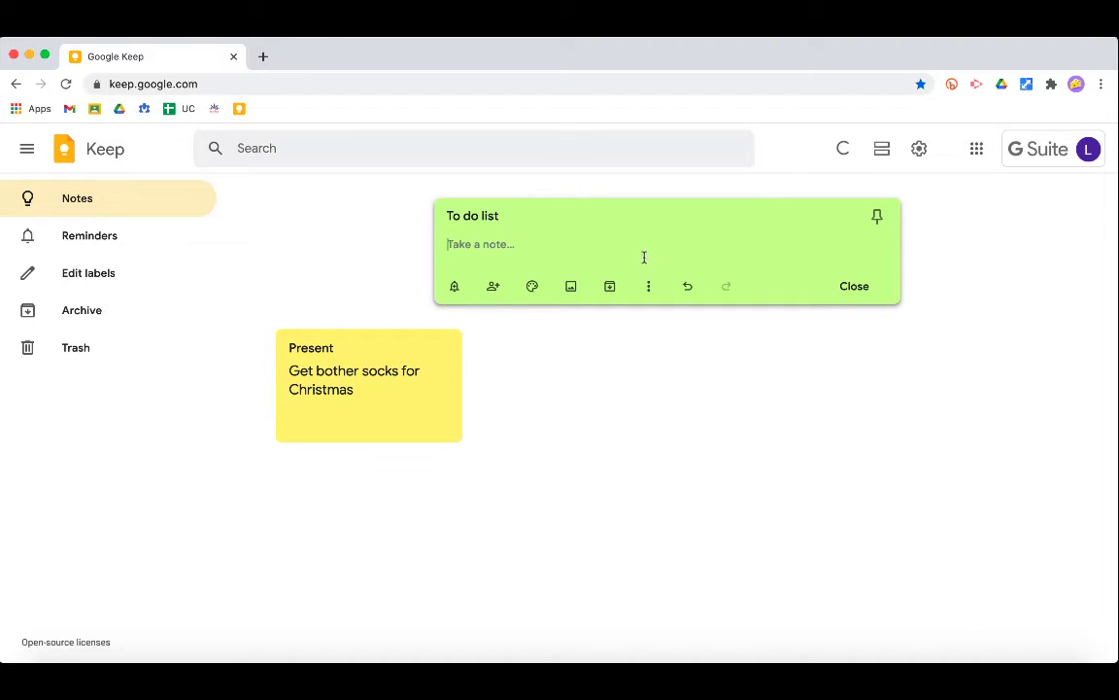
pyautogui.click(649, 288)
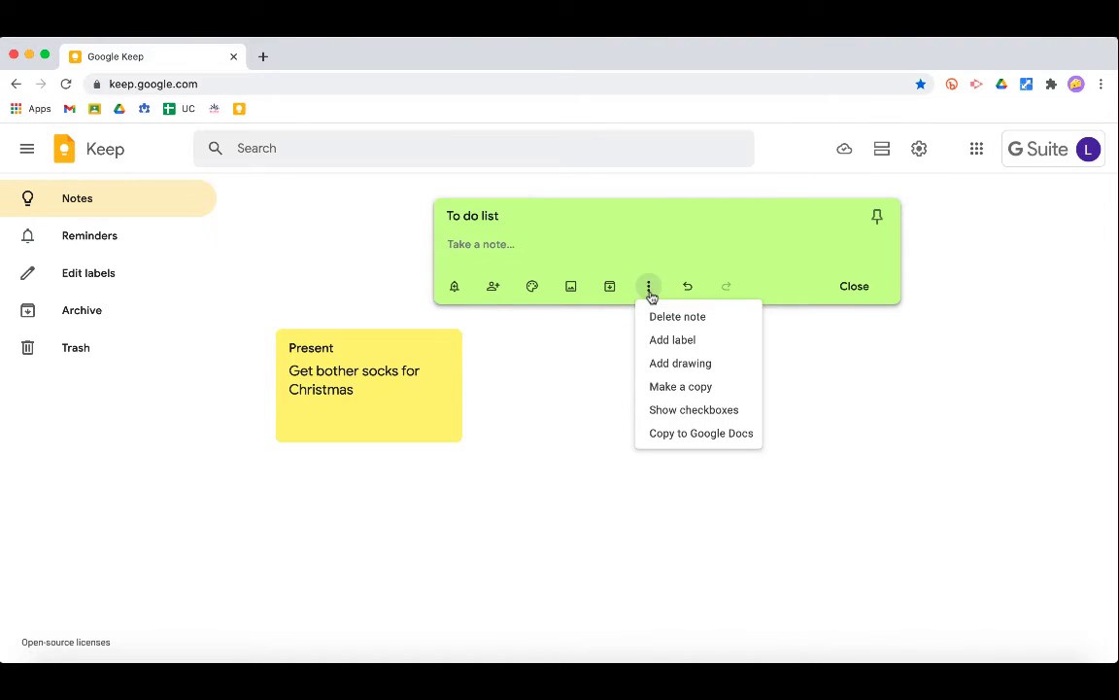
pyautogui.click(725, 411)
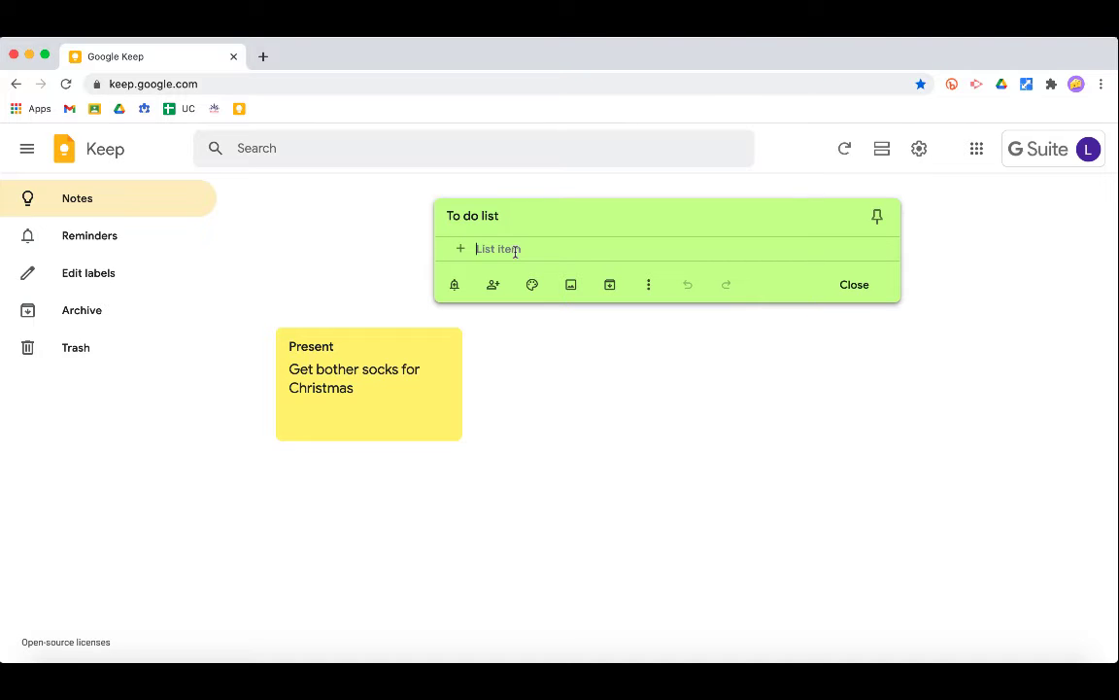
pyautogui.write('Wr')
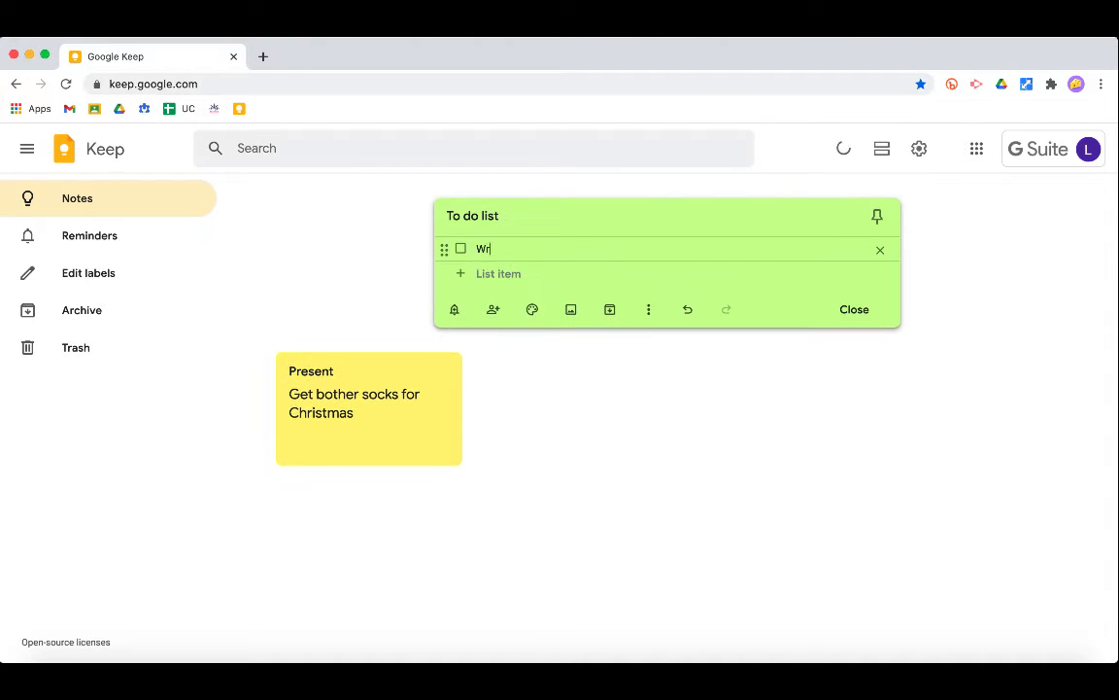
pyautogui.write('ite an email to Olaf')
pyautogui.press('Return')
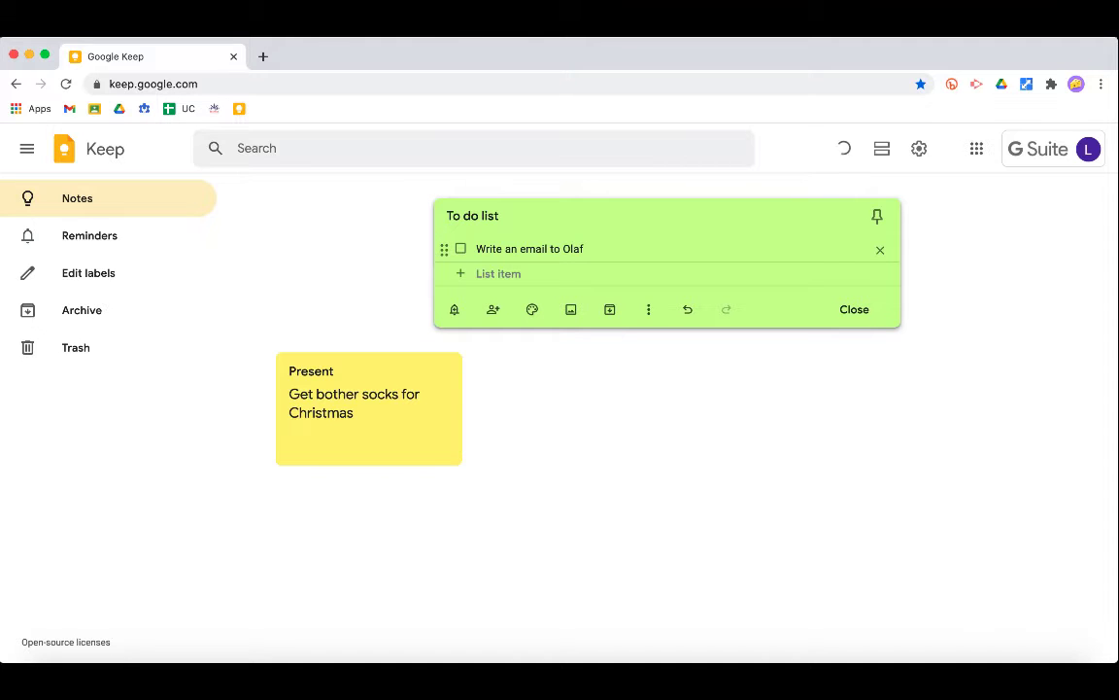
pyautogui.write('Test the n')
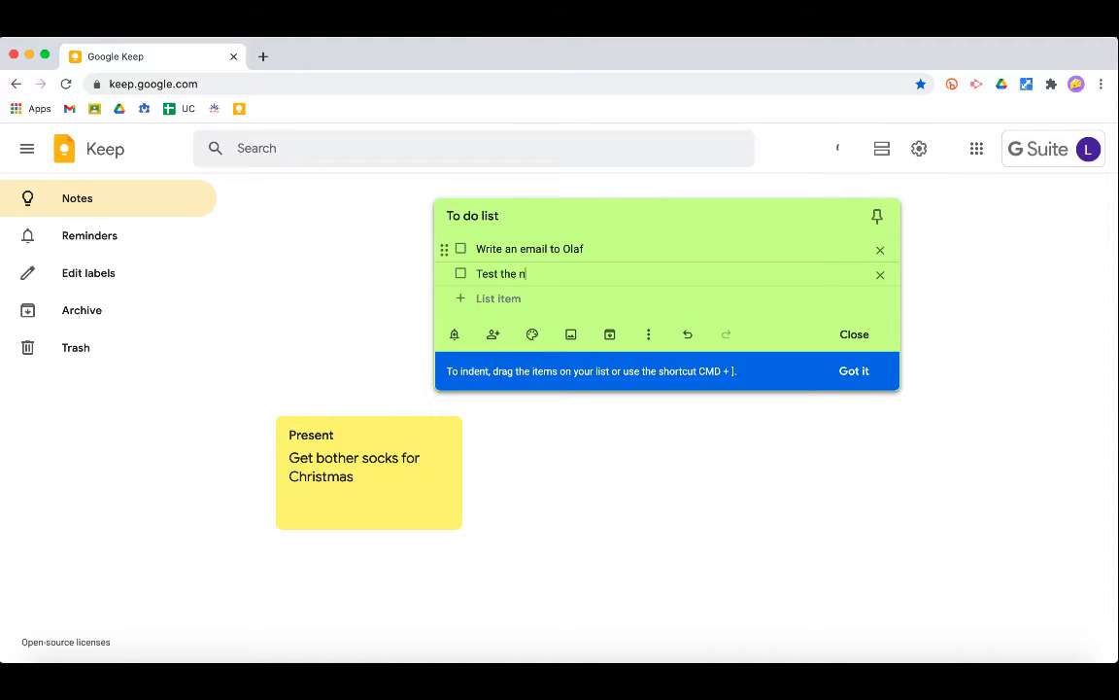
pyautogui.write('ew computer')
pyautogui.click(853, 373)
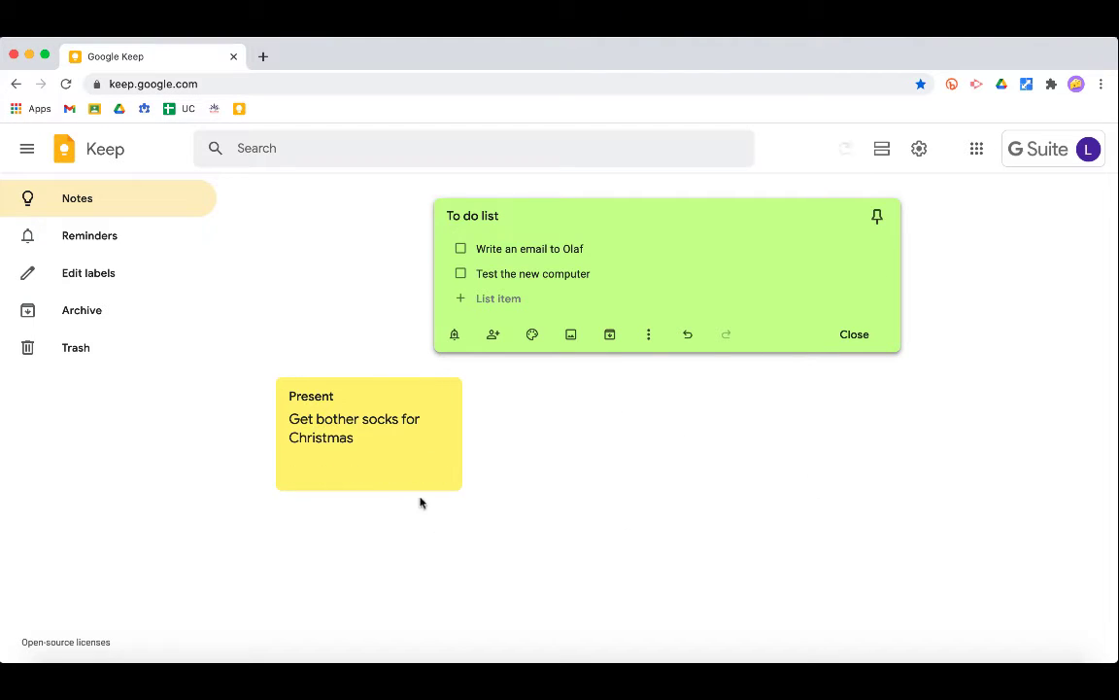
pyautogui.click(878, 218)
# - Close and reopen the pinned To do list, ticking then unticking the email task
pyautogui.click(752, 387)
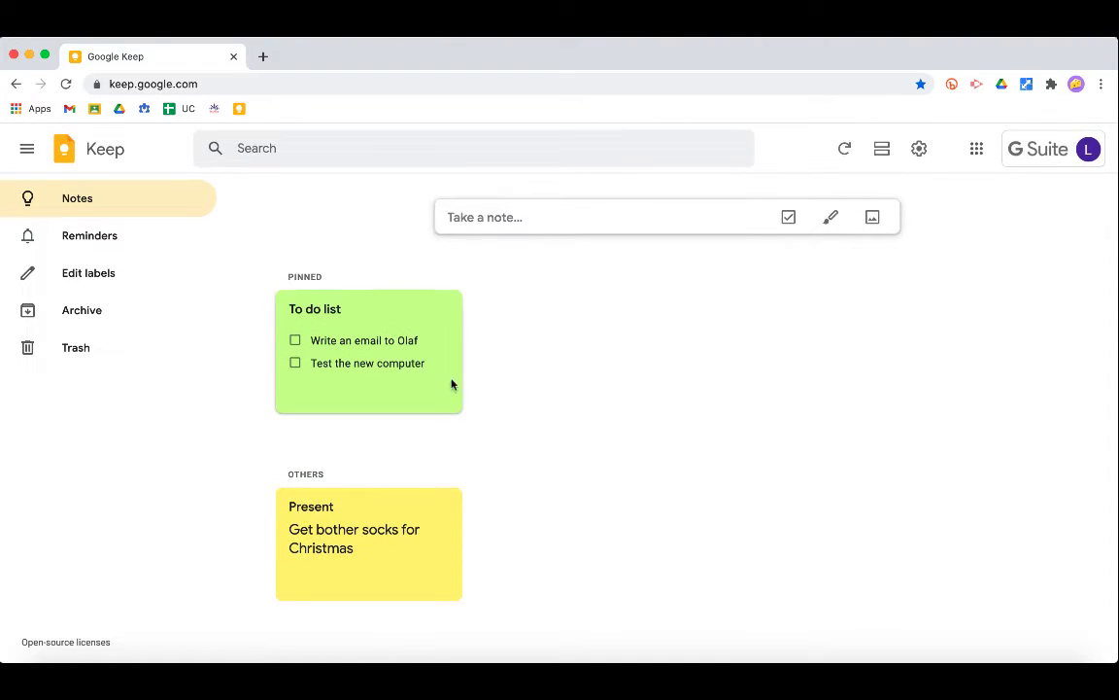
pyautogui.click(415, 352)
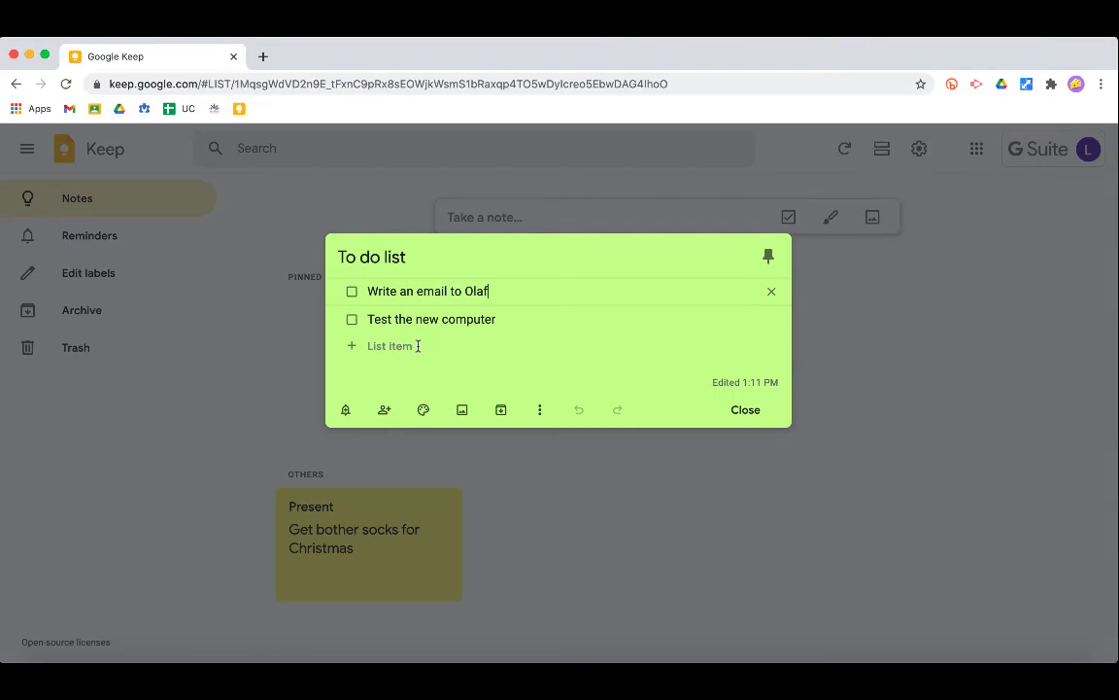
pyautogui.click(352, 289)
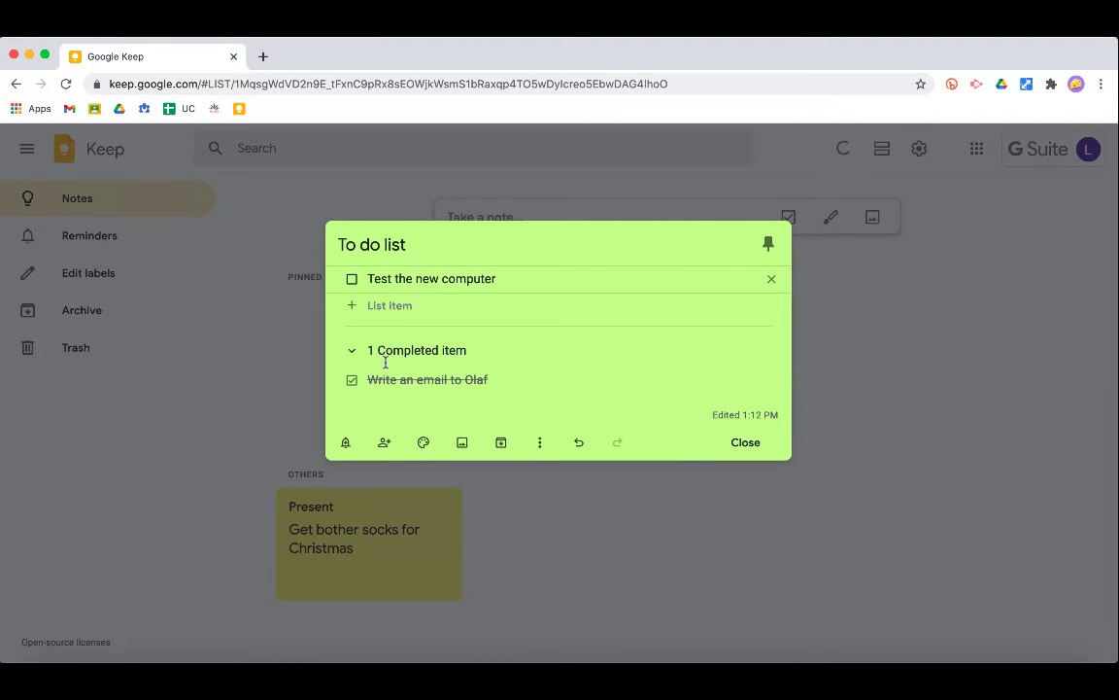
pyautogui.click(351, 381)
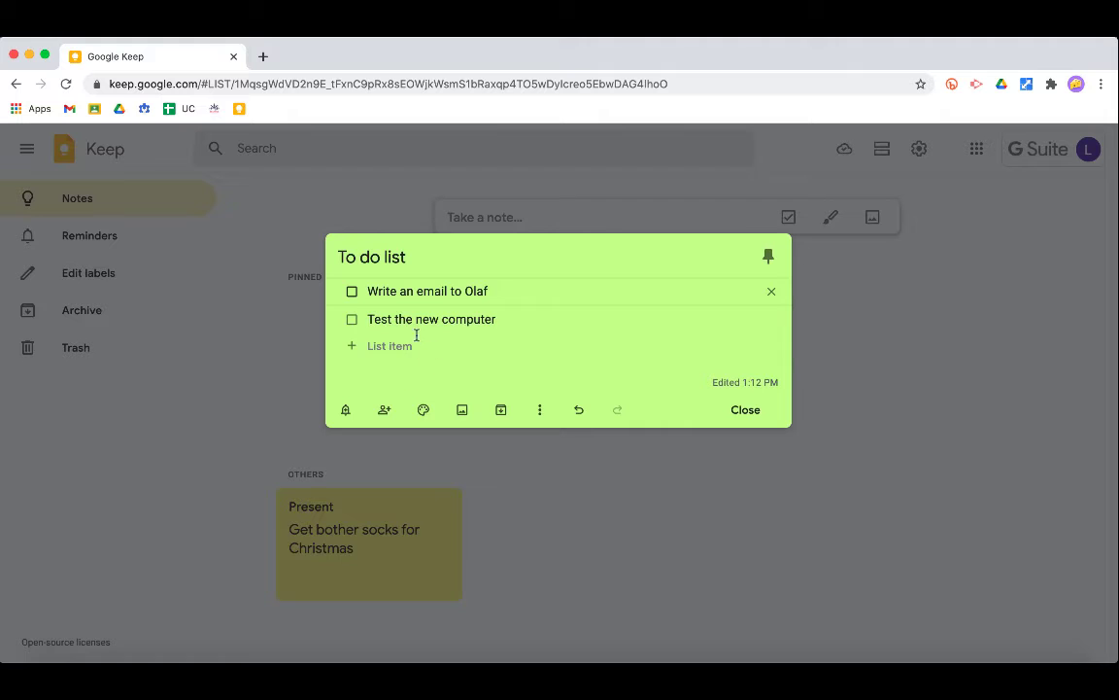
# - Add the suggested contact as a collaborator on the To do list, save, and close the note
pyautogui.click(385, 410)
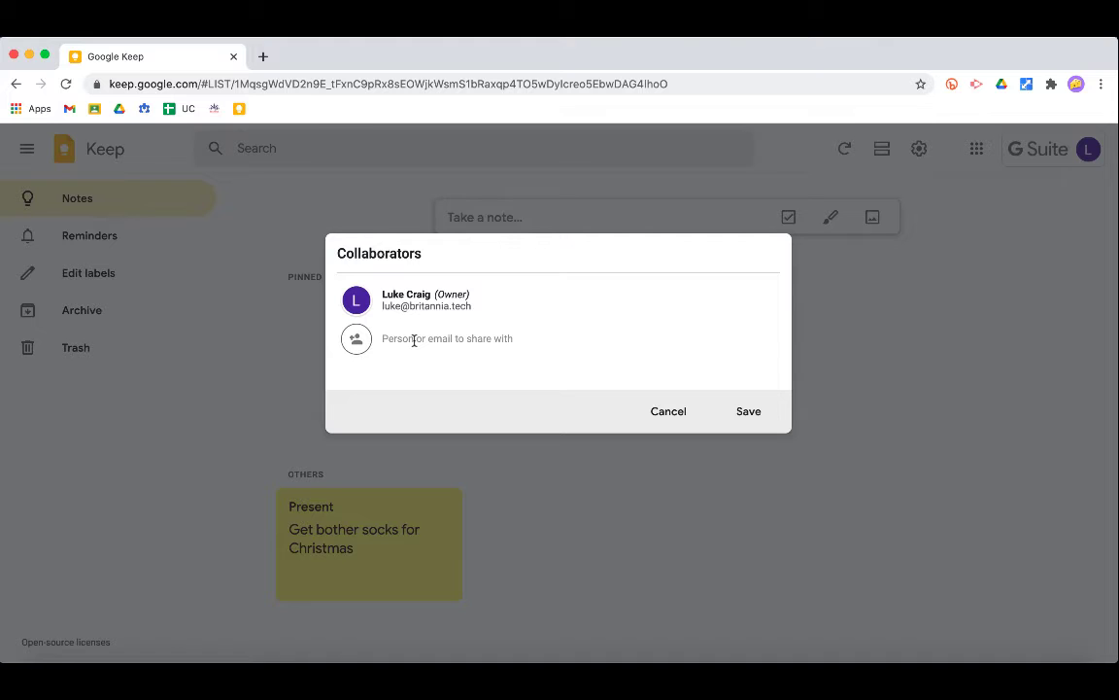
pyautogui.write('luke')
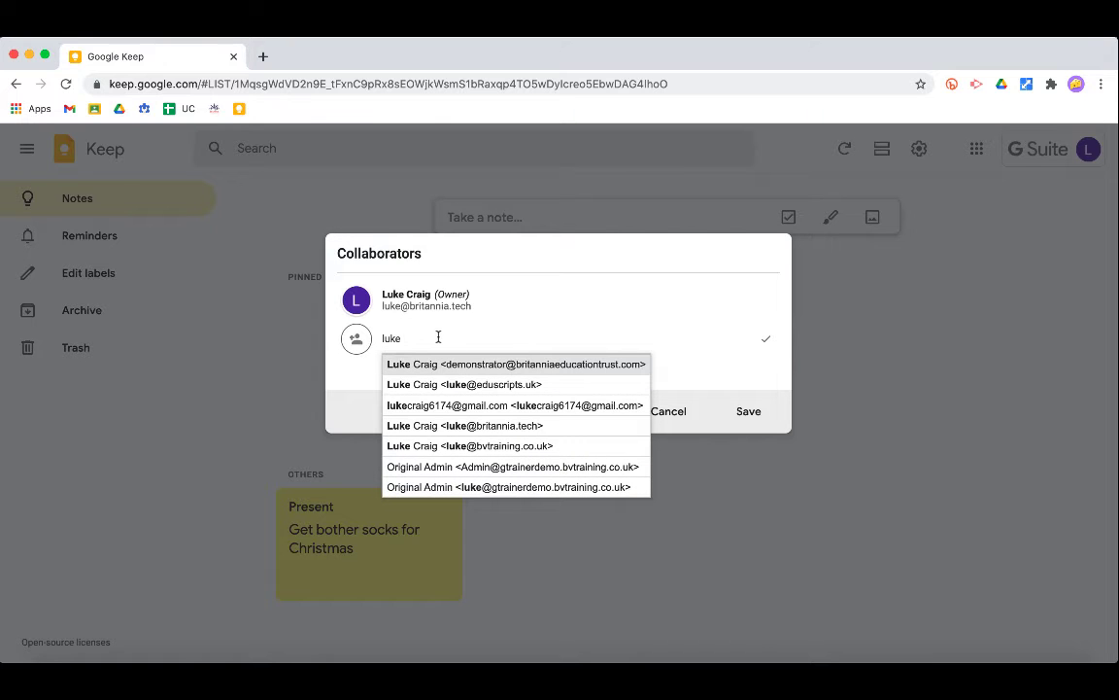
pyautogui.click(474, 386)
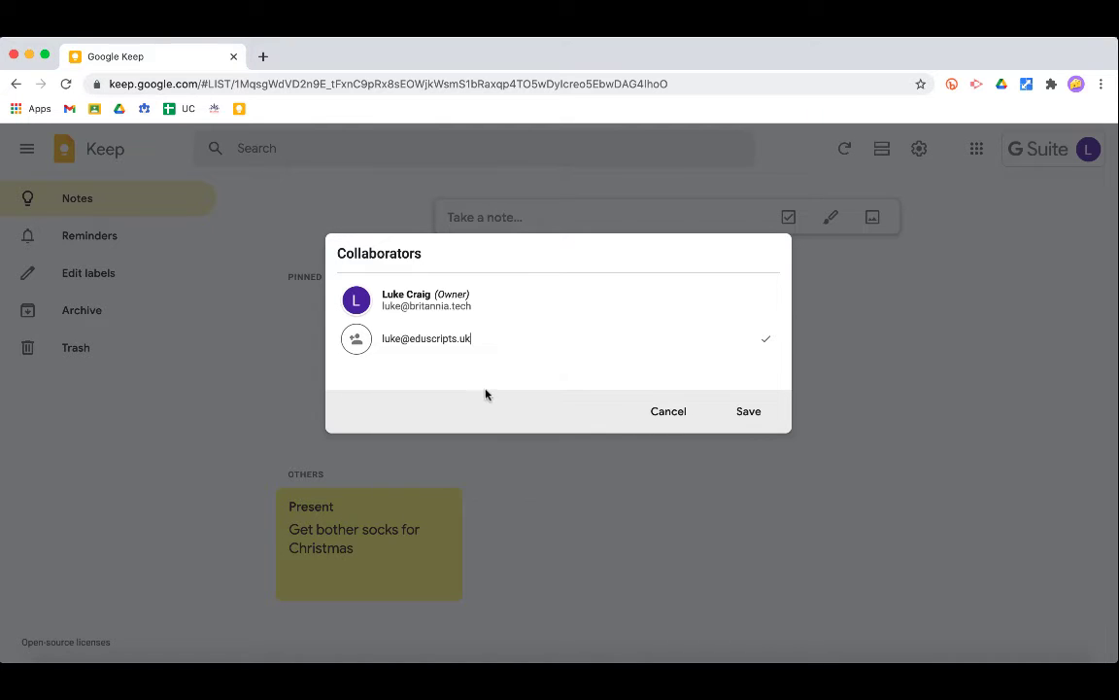
pyautogui.click(745, 411)
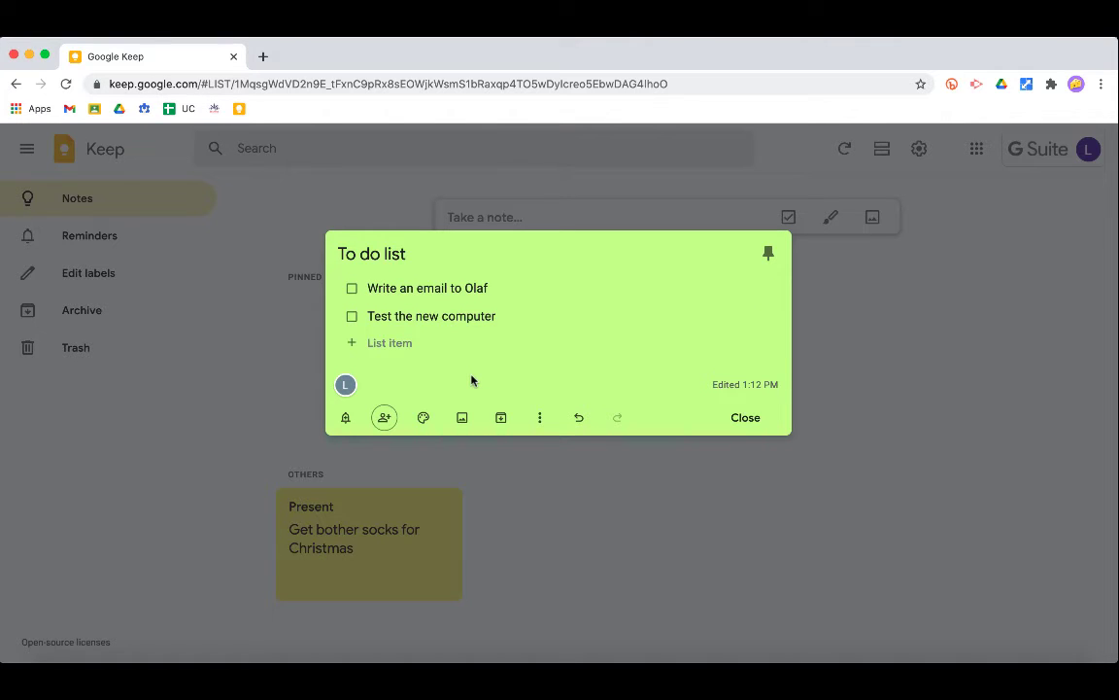
pyautogui.click(562, 542)
# - Give the Present note a 'Later today' reminder at 8:00 PM
pyautogui.click(404, 559)
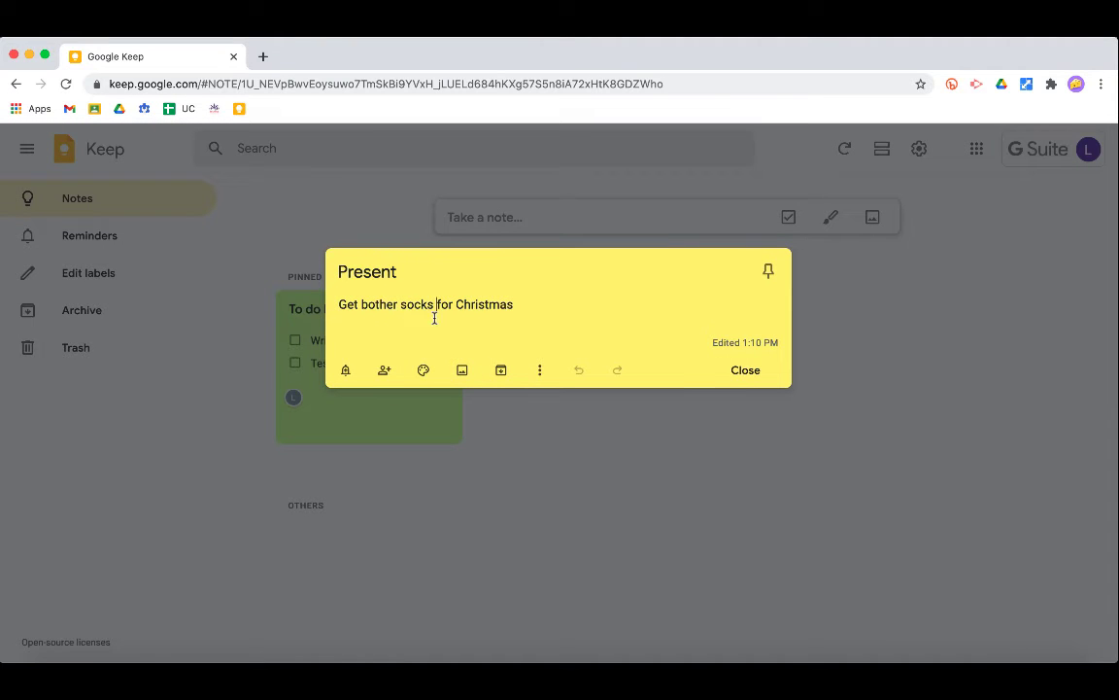
pyautogui.click(345, 370)
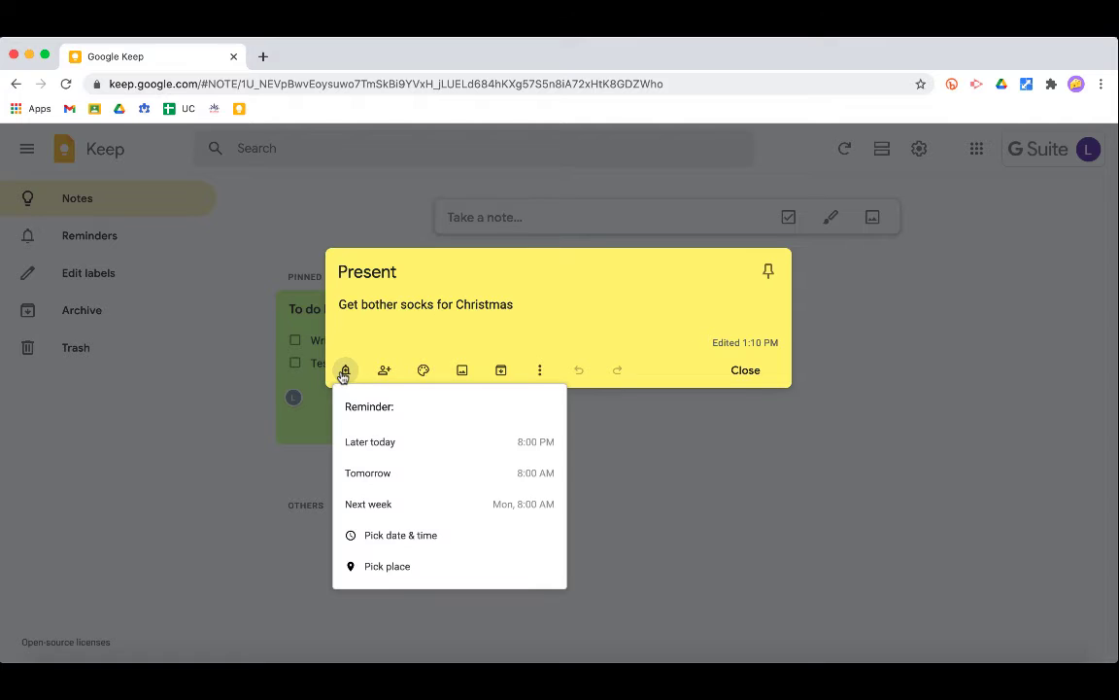
pyautogui.click(519, 447)
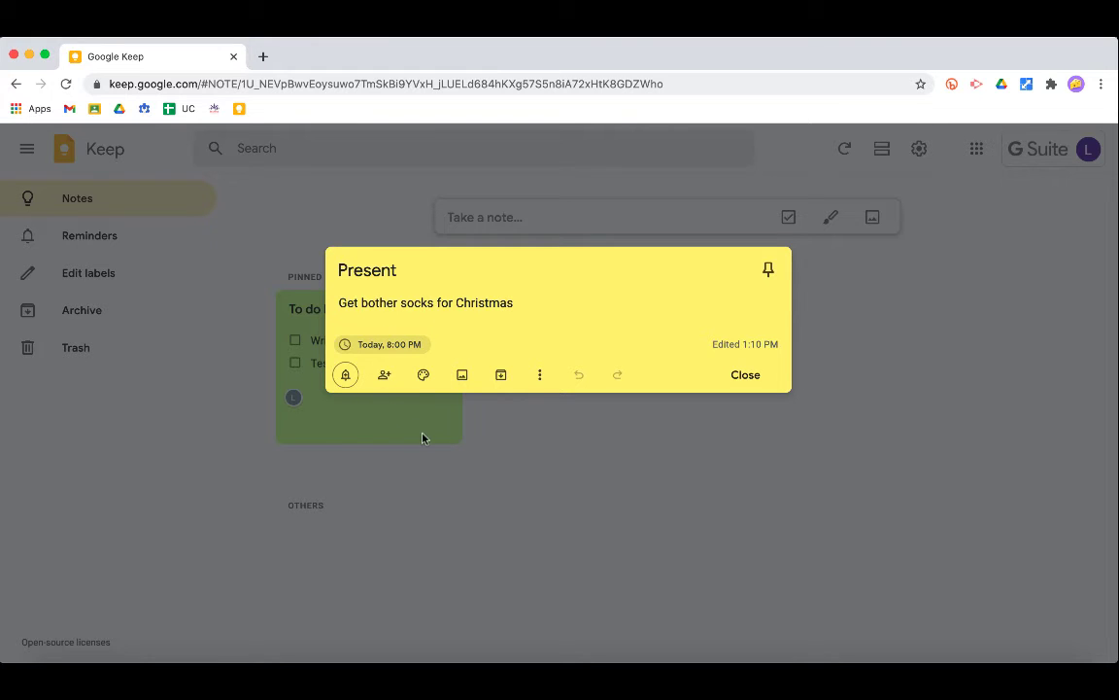
# - Look through the date-and-time and place reminder options, then close the Present note
pyautogui.click(345, 375)
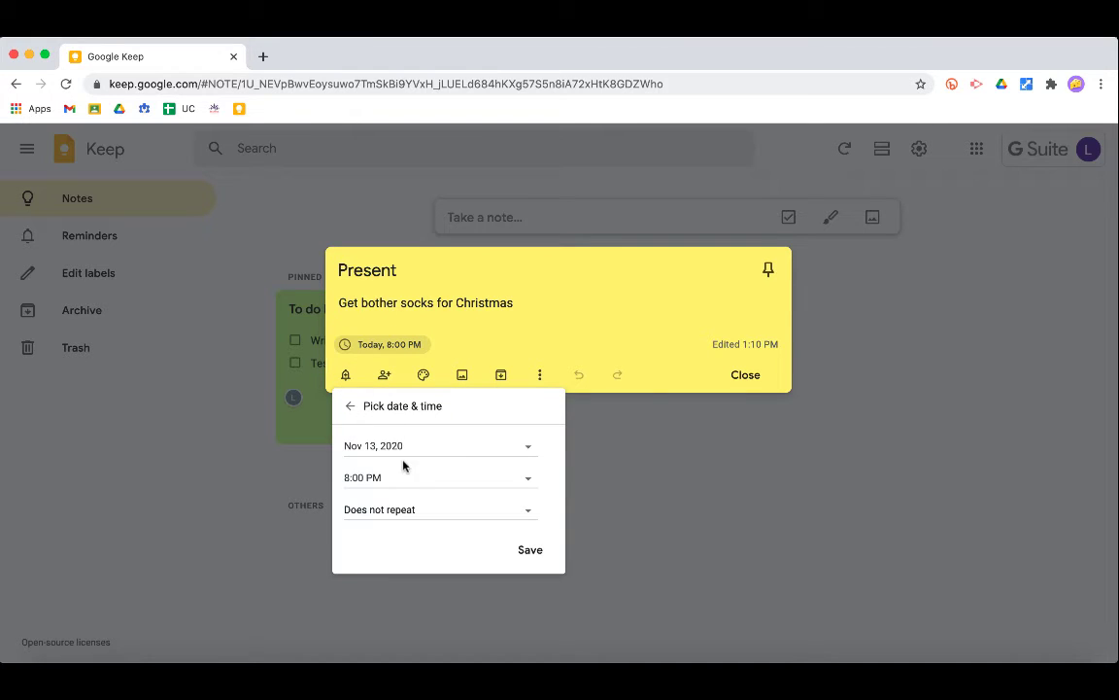
pyautogui.click(351, 406)
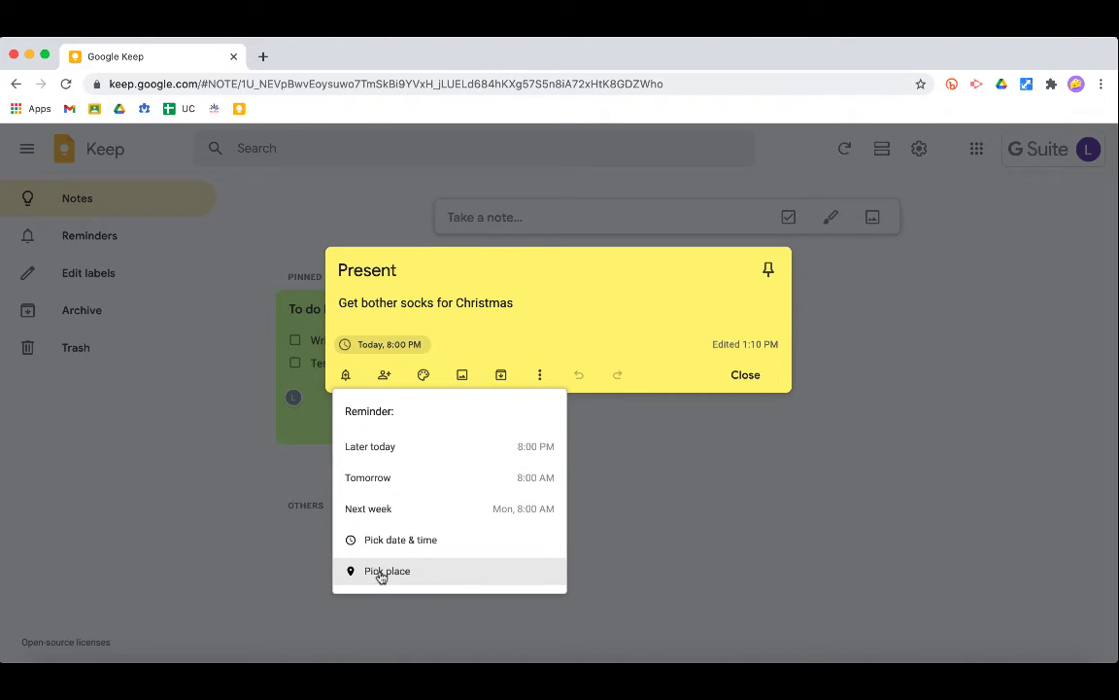
pyautogui.click(447, 578)
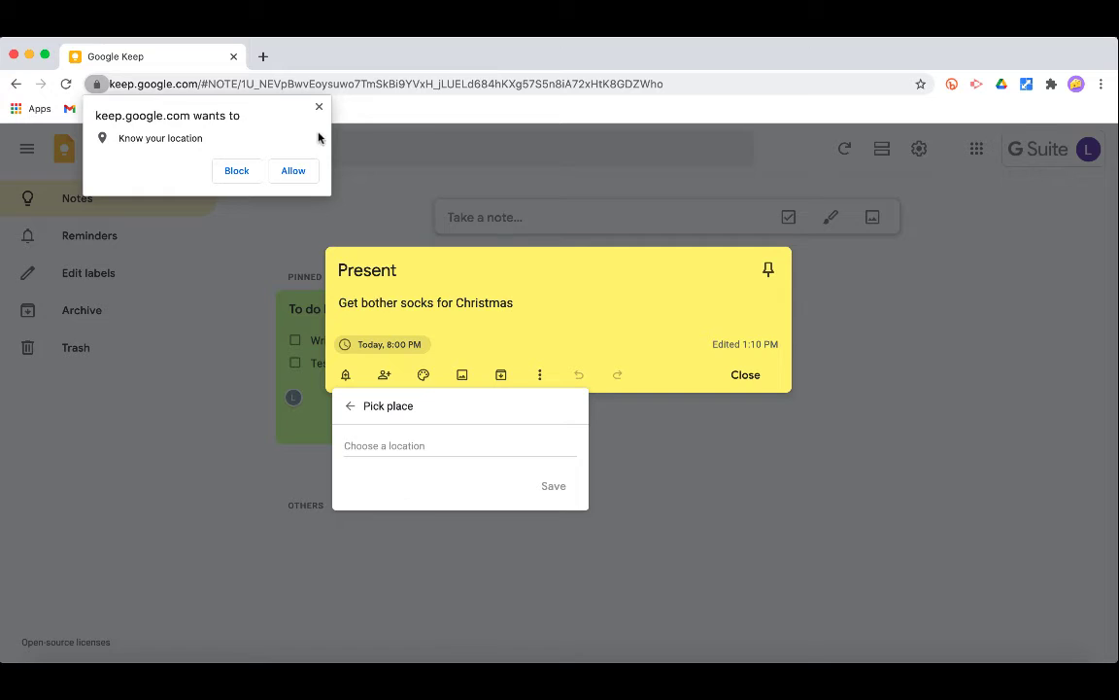
pyautogui.click(388, 449)
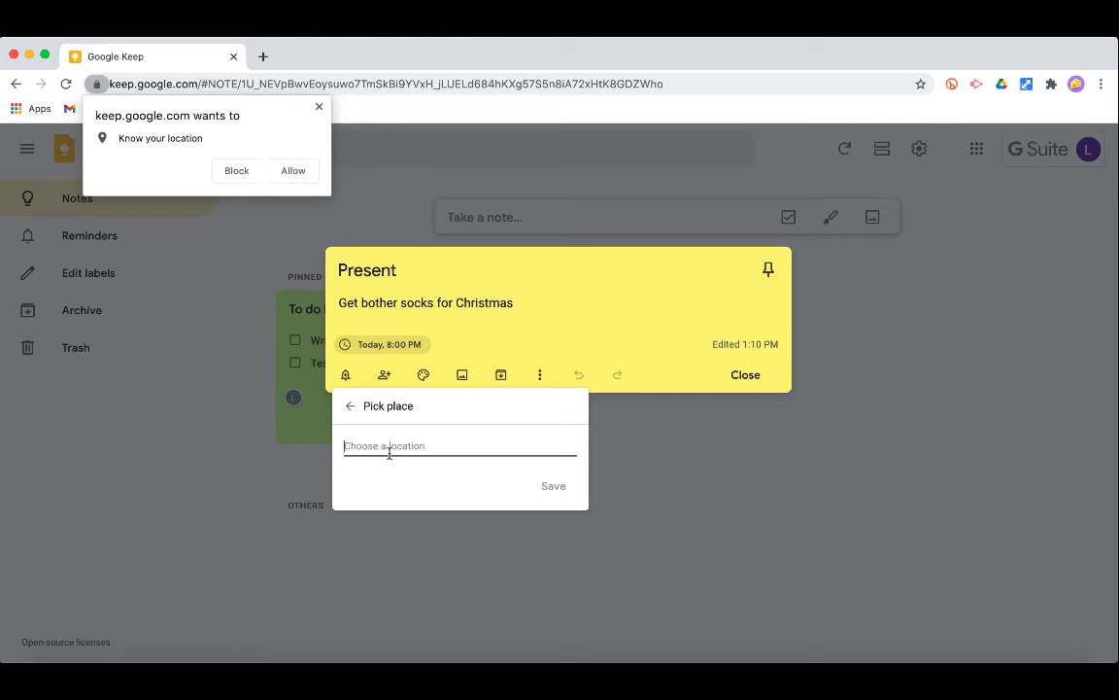
pyautogui.click(350, 405)
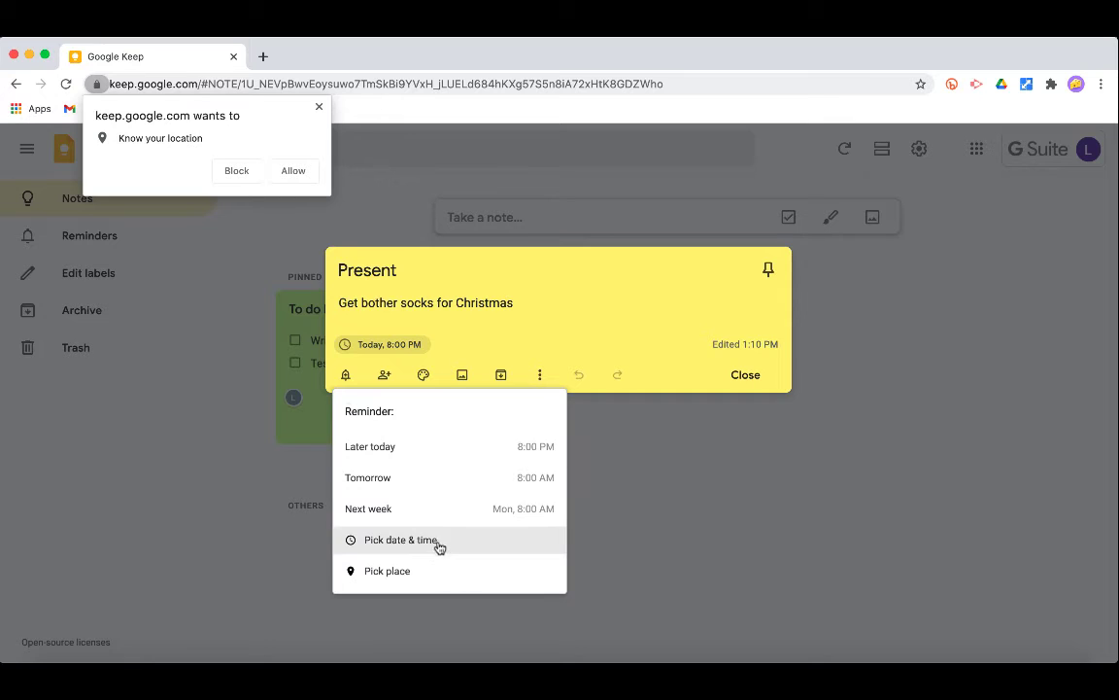
pyautogui.click(445, 313)
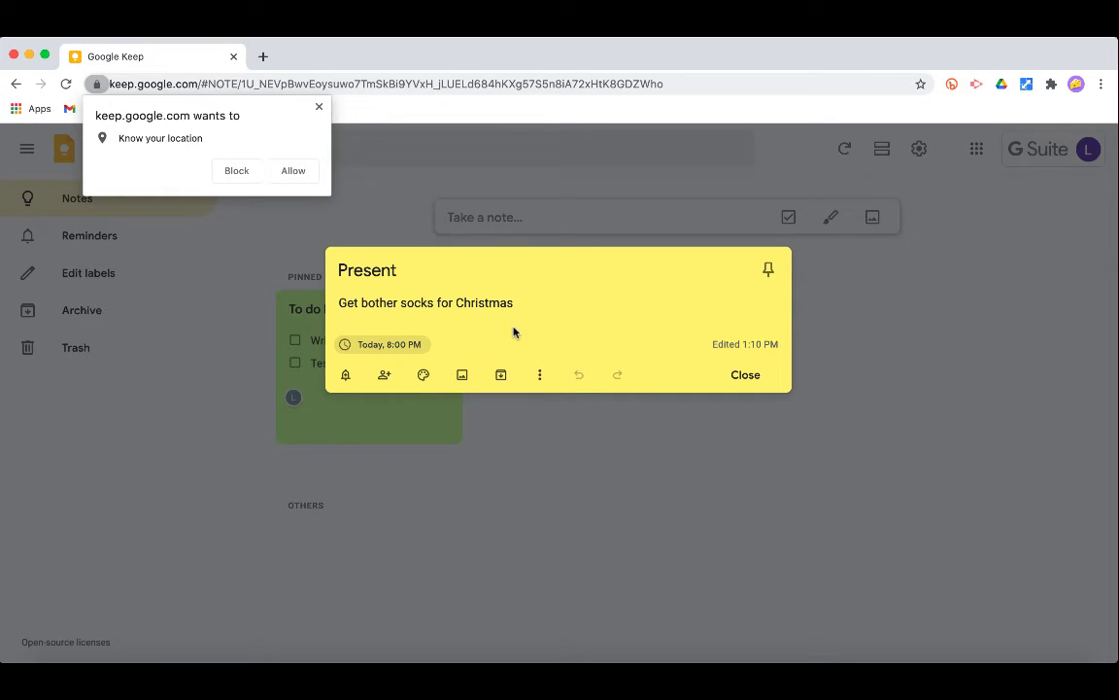
pyautogui.click(596, 488)
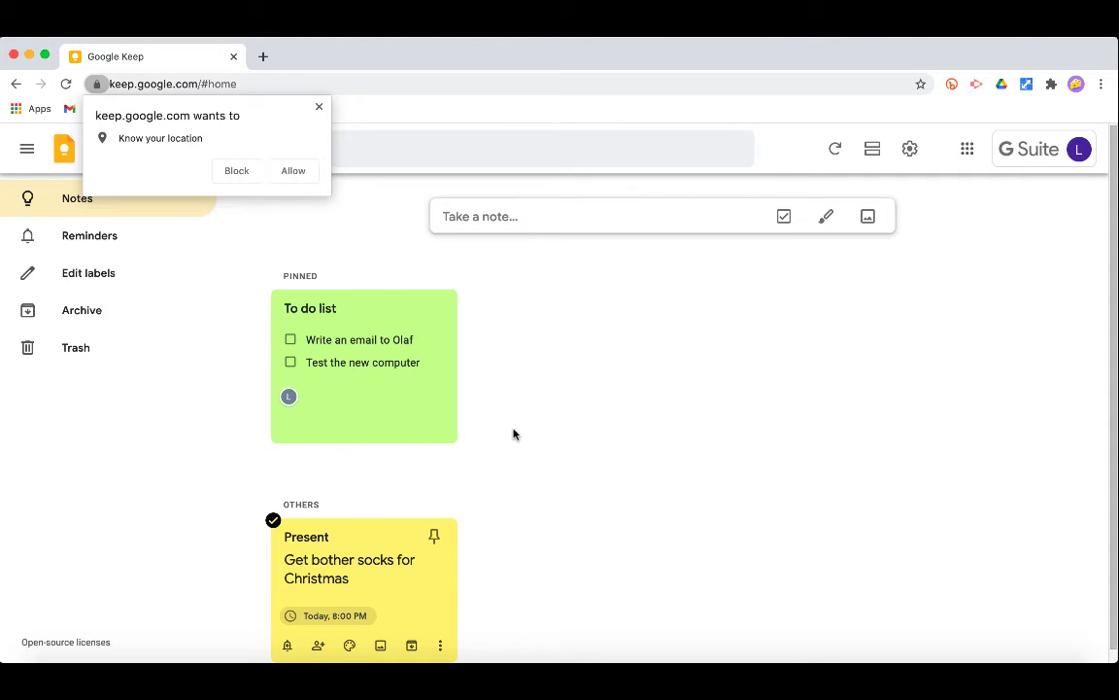
# - Add a 'To Do' label through Edit labels in the sidebar
pyautogui.click(107, 276)
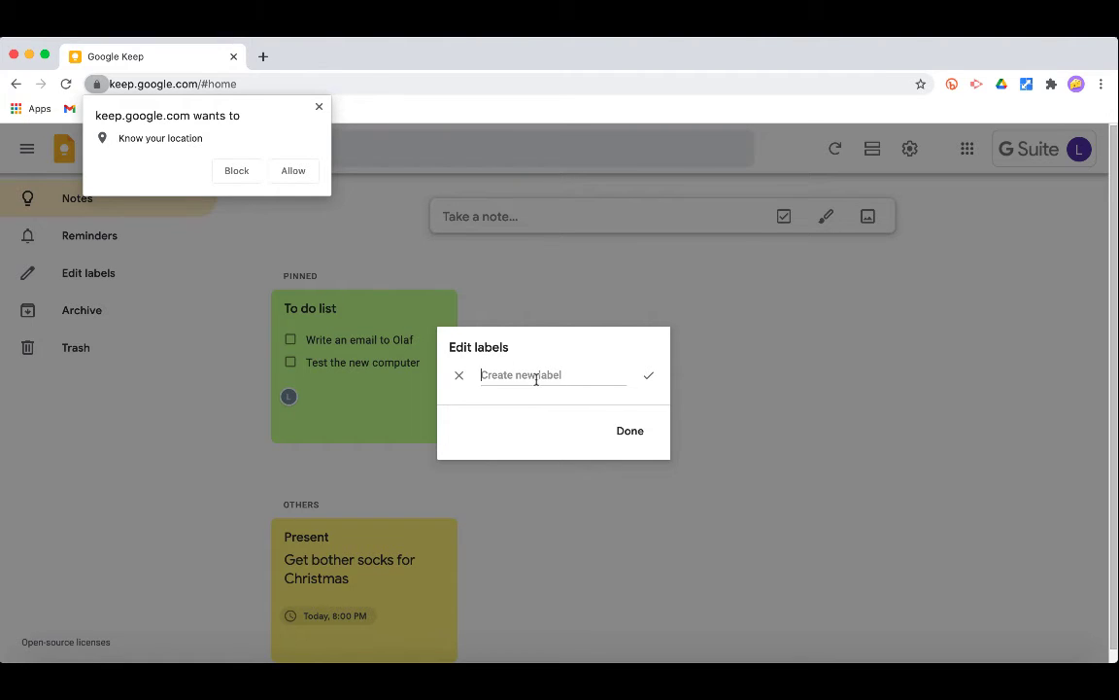
pyautogui.write('To Do')
pyautogui.click(630, 430)
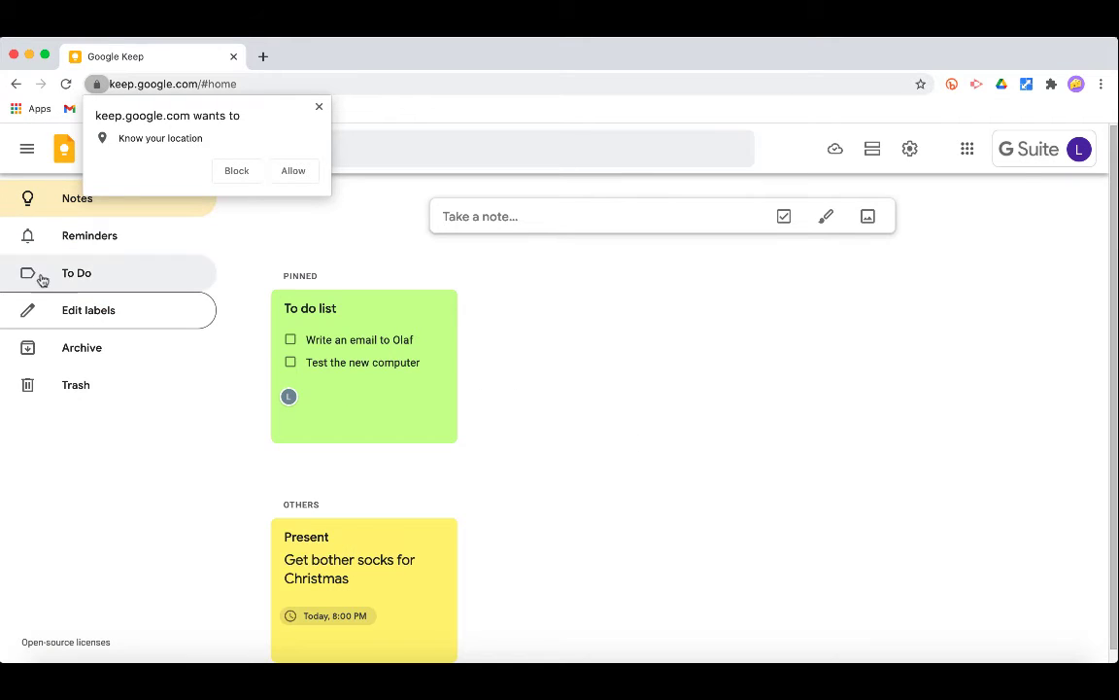
# - Attach the To Do label to the pinned To do list note and close it
pyautogui.click(386, 388)
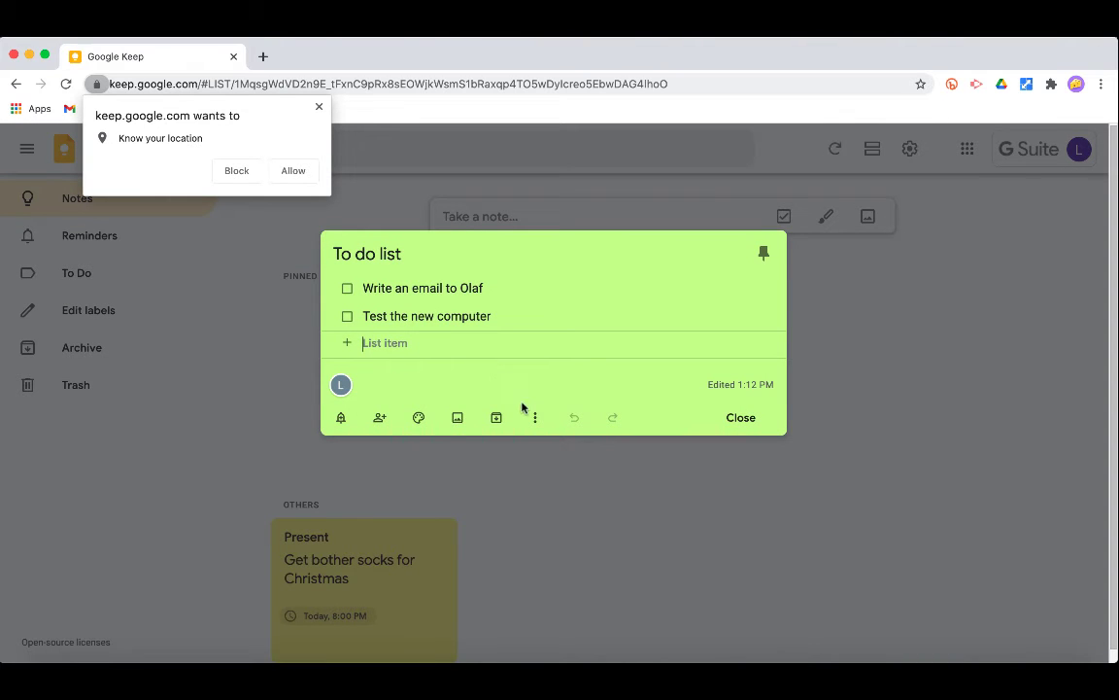
pyautogui.click(534, 417)
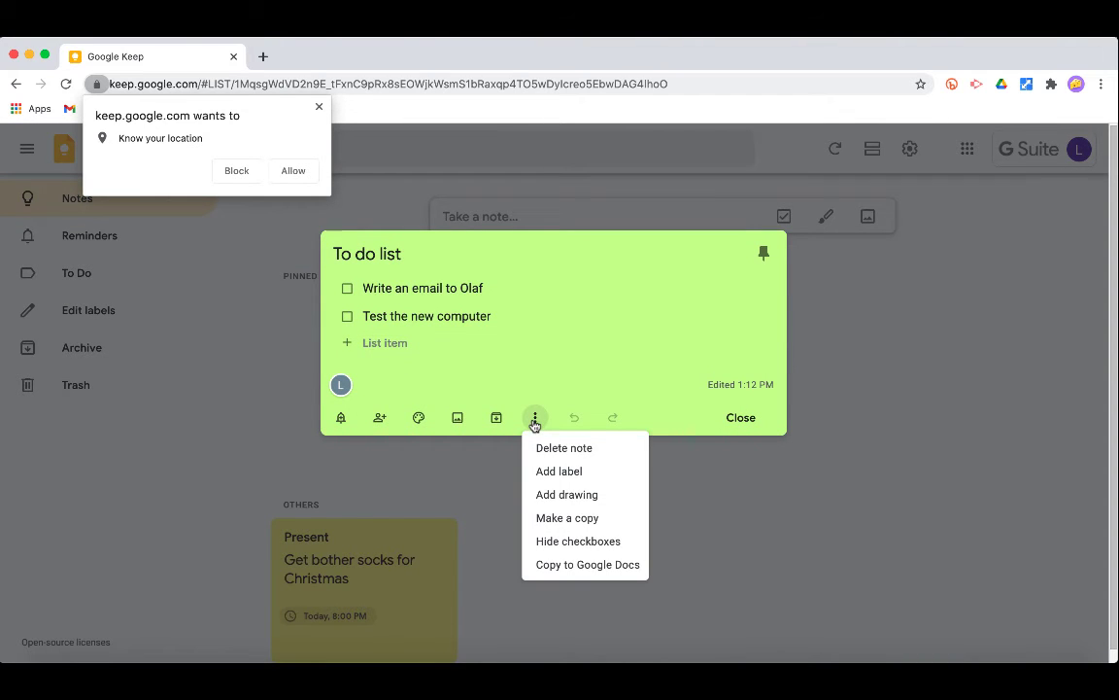
pyautogui.click(600, 475)
pyautogui.click(537, 498)
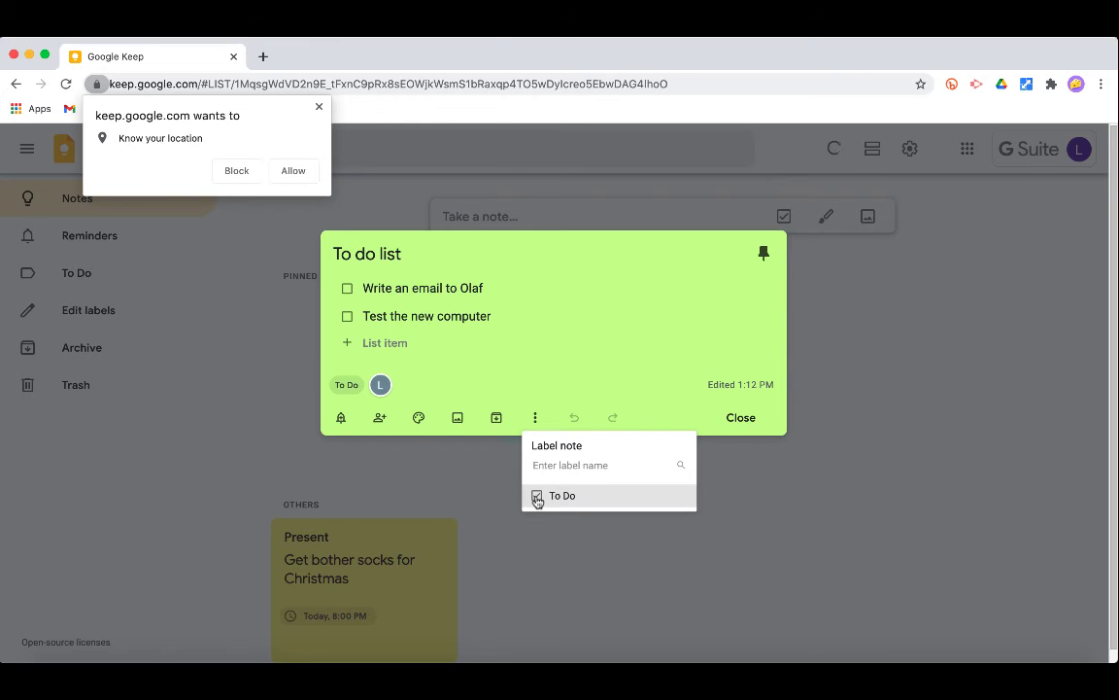
pyautogui.click(579, 352)
pyautogui.click(752, 419)
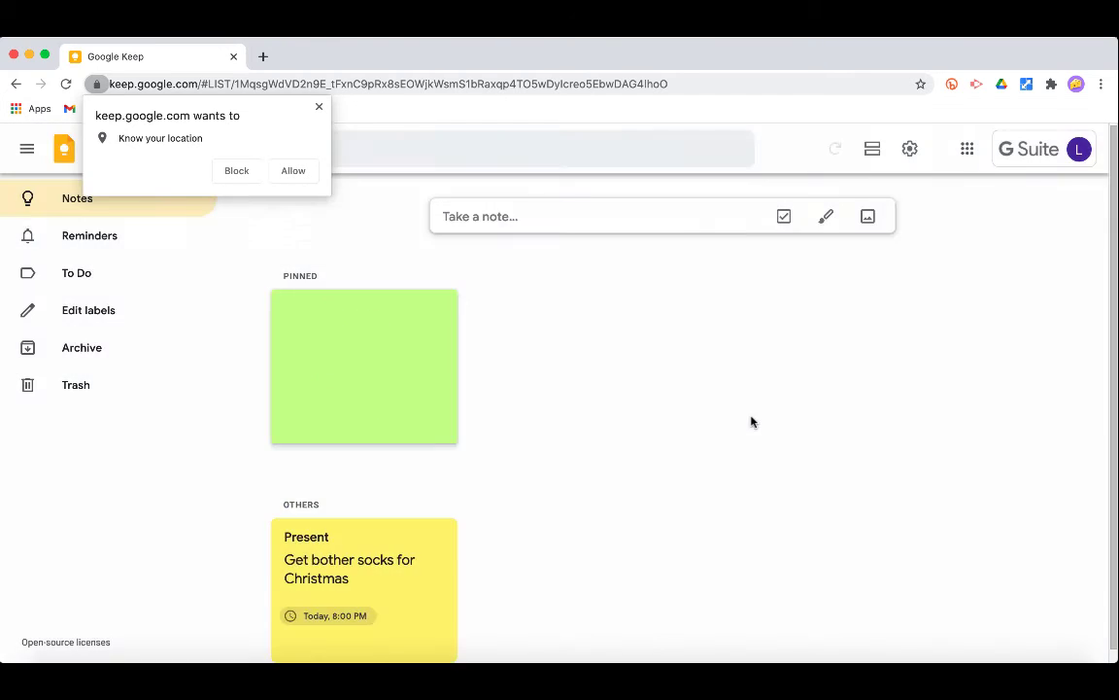
# - Browse the To Do and Reminders views, return to Notes, and open a fresh browser tab
pyautogui.click(95, 280)
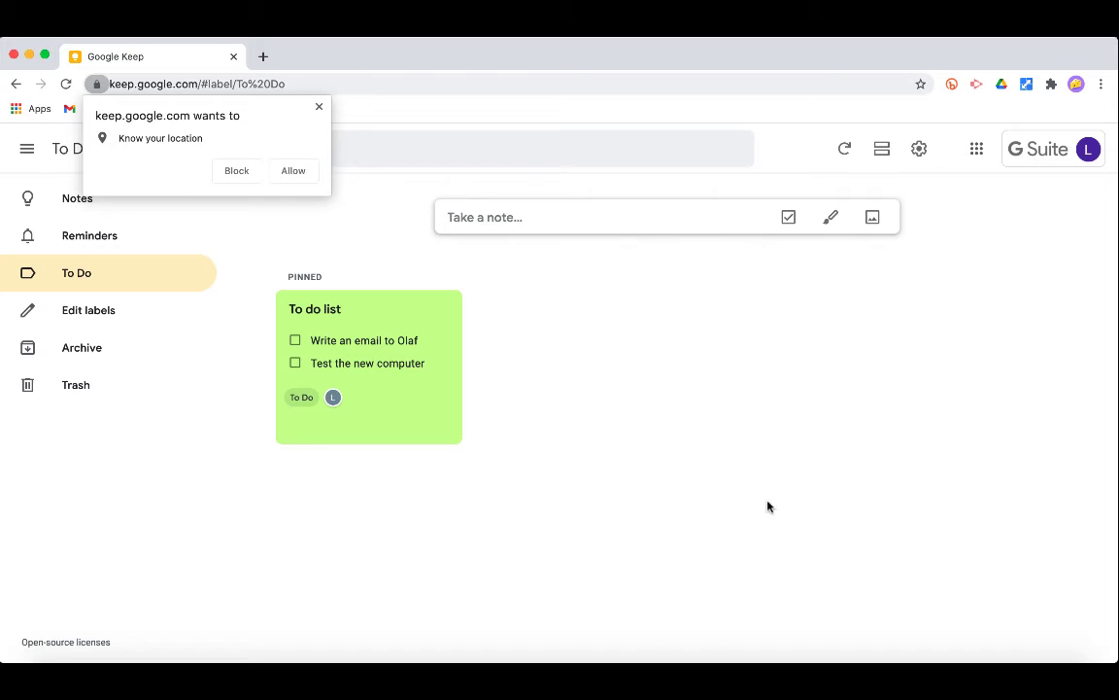
pyautogui.click(319, 108)
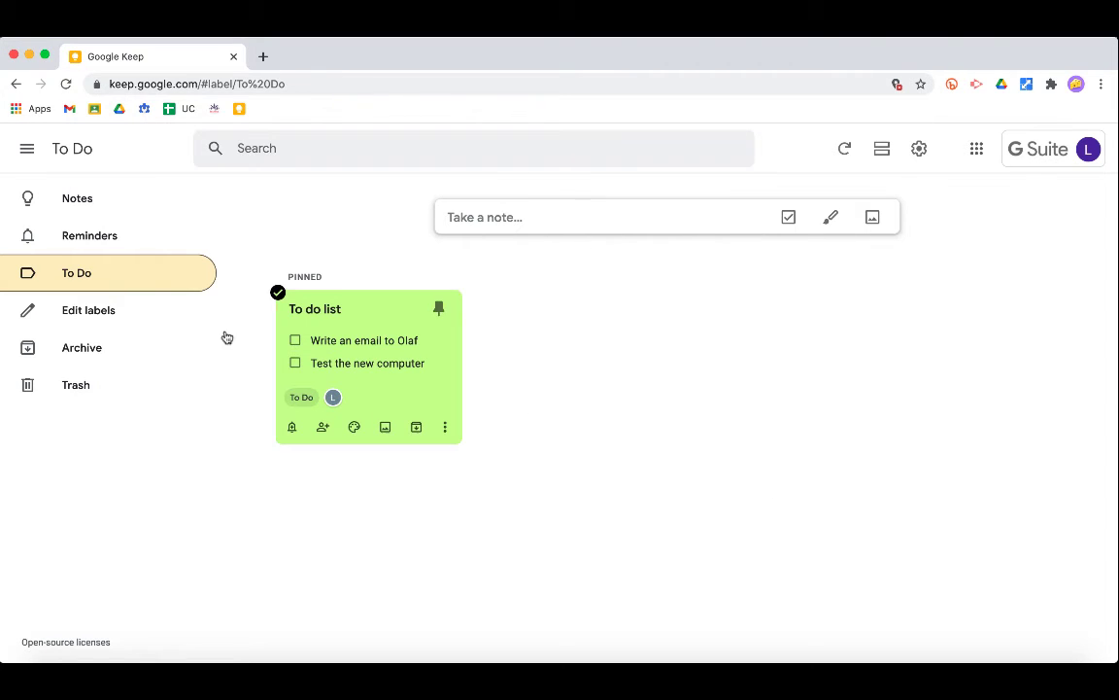
pyautogui.click(95, 237)
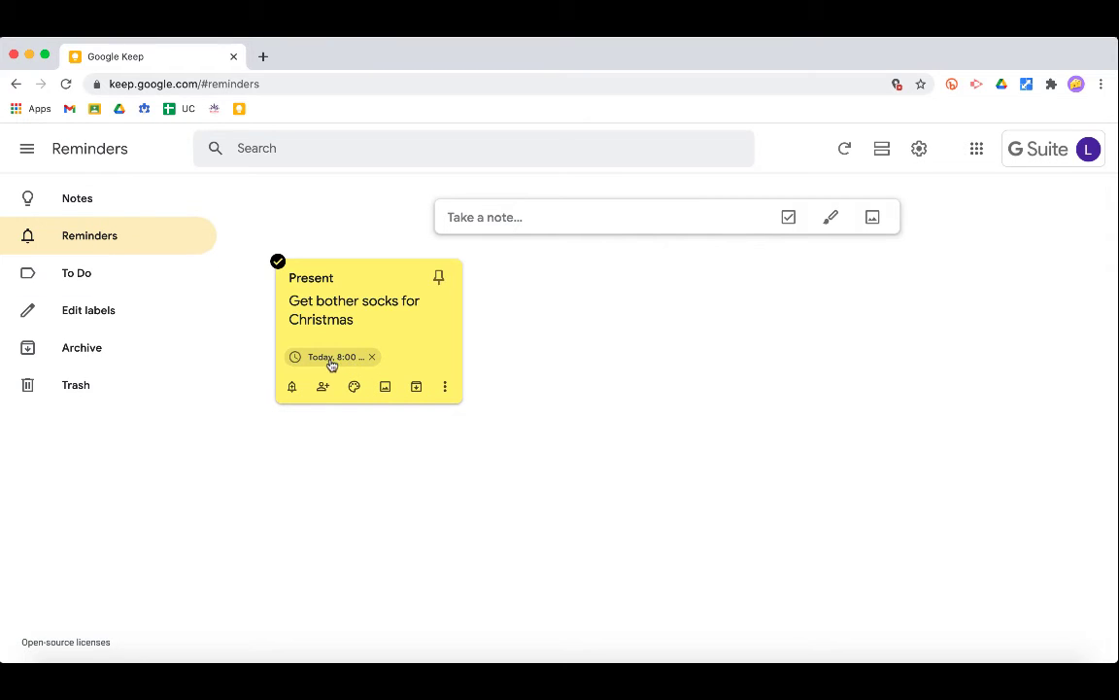
pyautogui.click(79, 200)
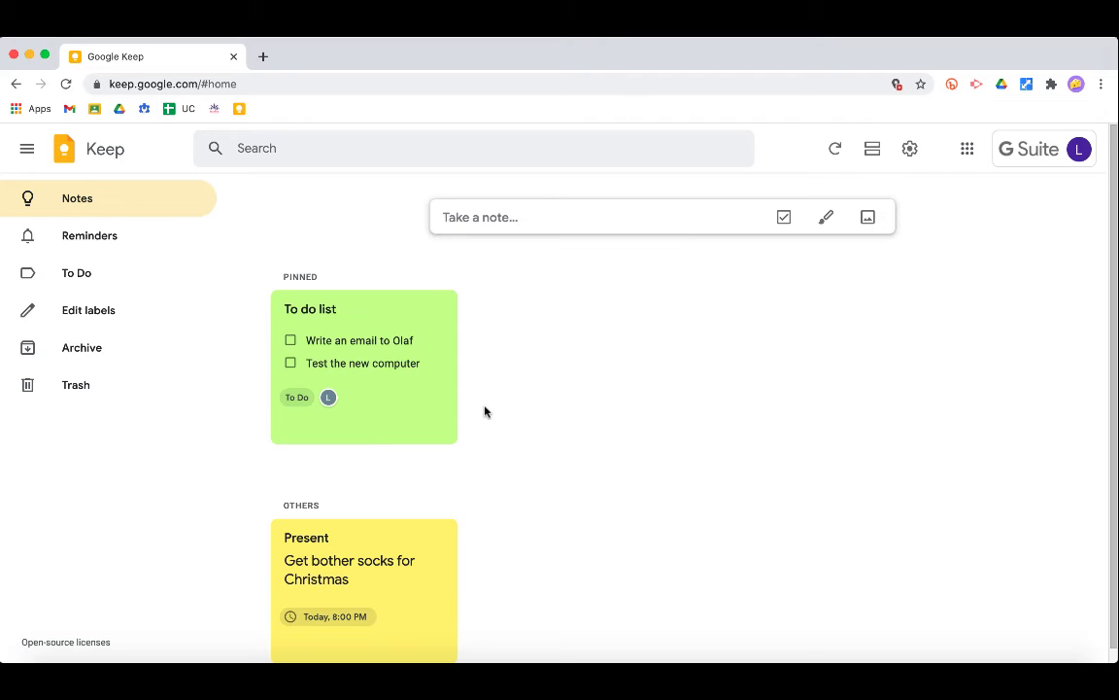
pyautogui.click(262, 56)
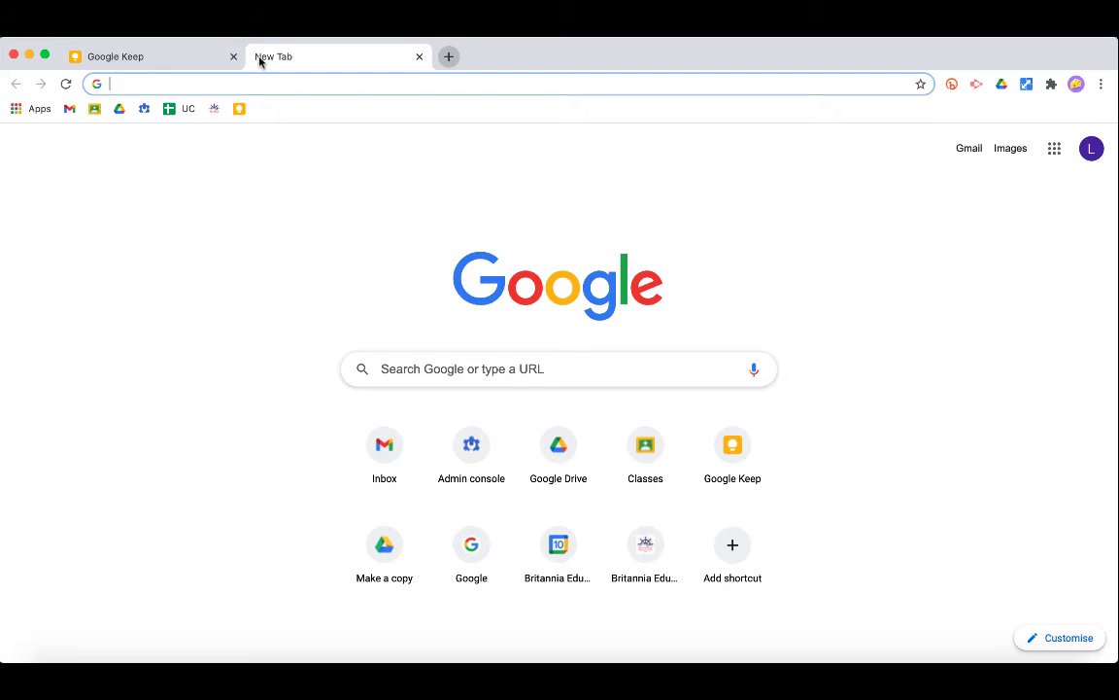
# - Open Gmail, show the Keep notes side panel with the To do list, then close and restore the tab
pyautogui.click(68, 112)
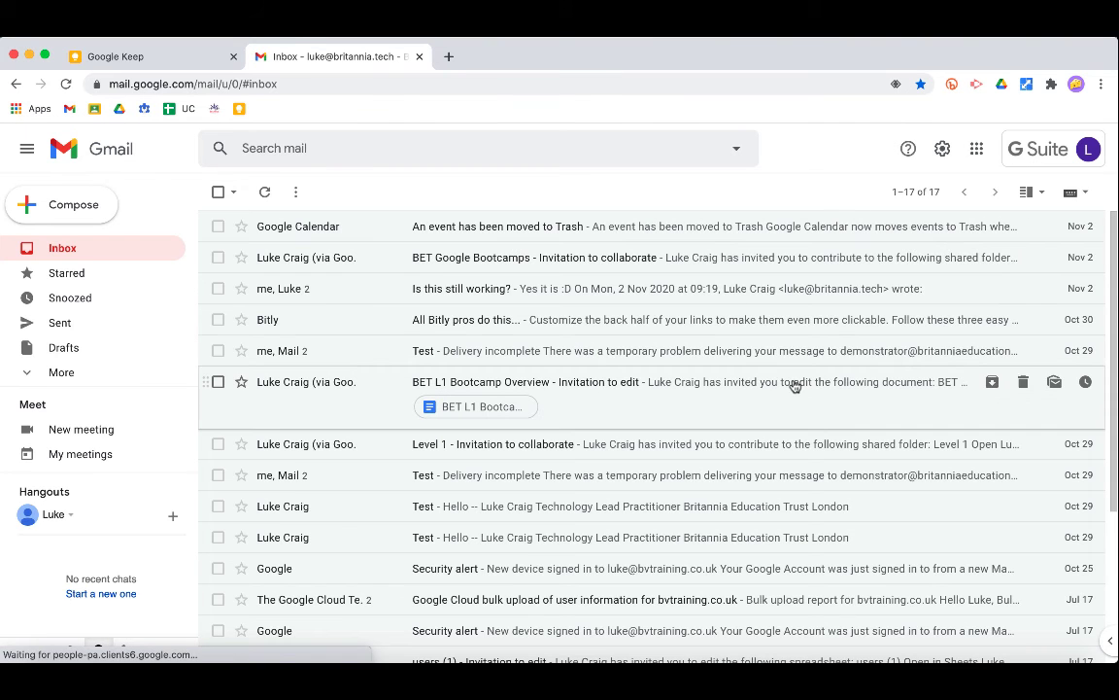
pyautogui.click(1101, 645)
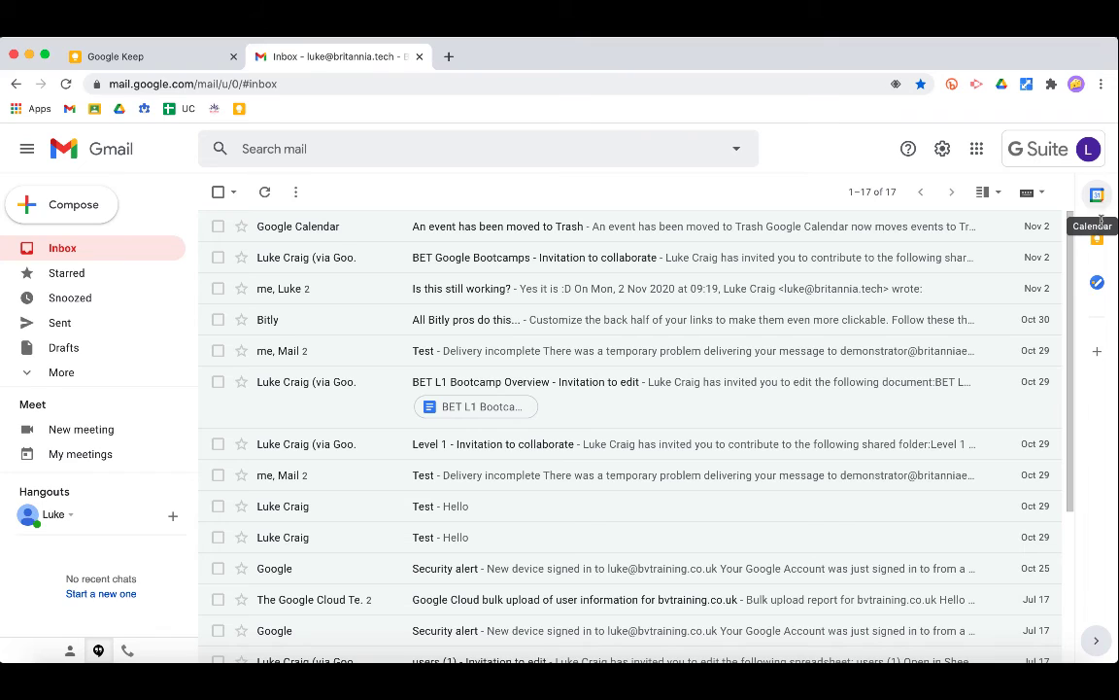
pyautogui.click(1098, 239)
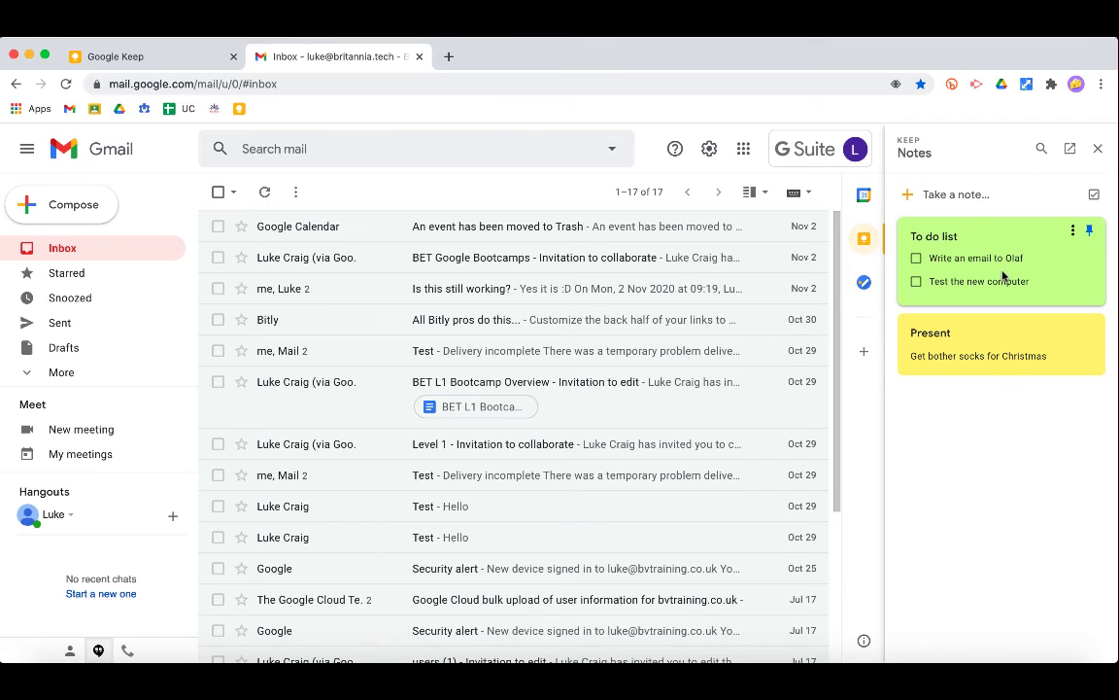
pyautogui.click(1006, 281)
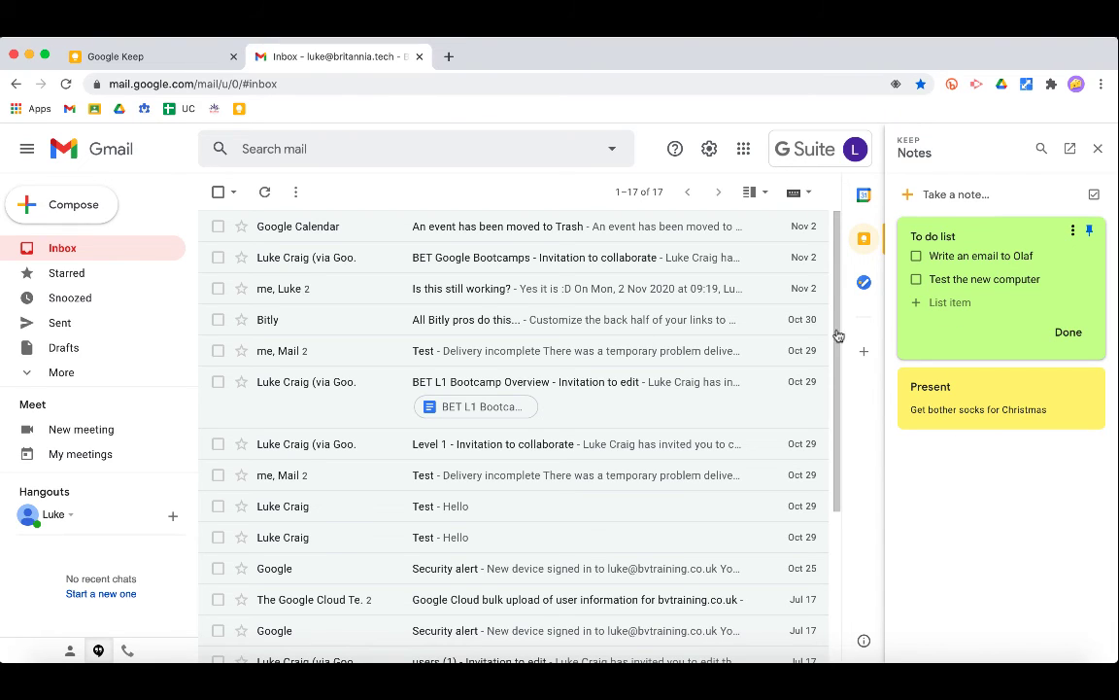
pyautogui.click(419, 59)
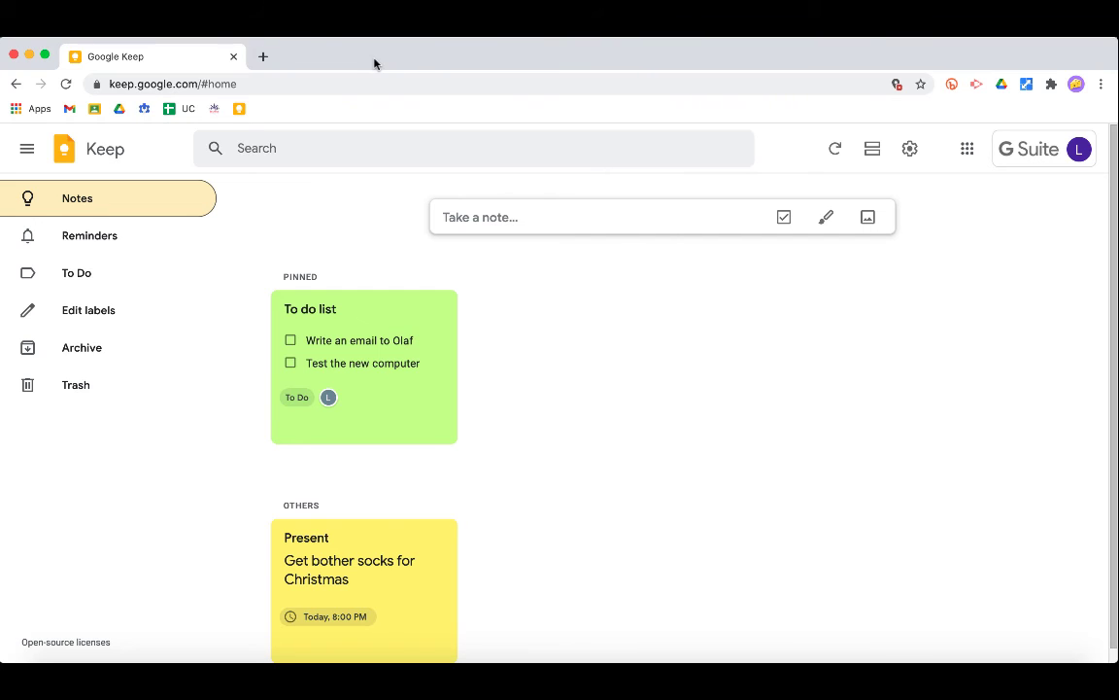
pyautogui.press('super+shift+t')
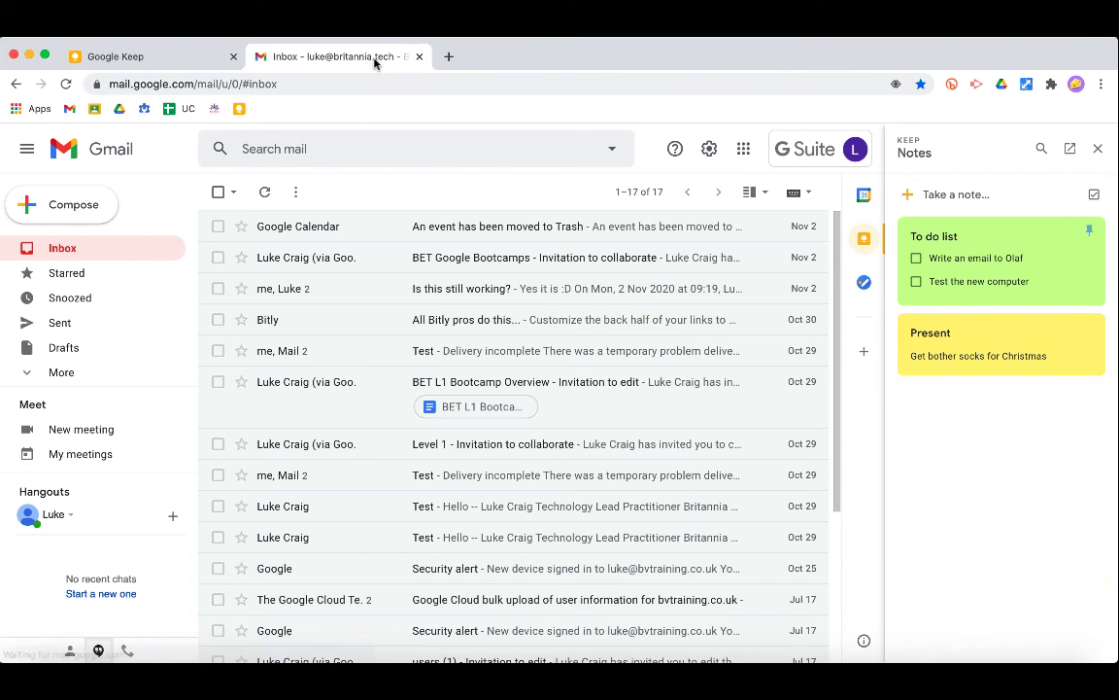
# - Load Google Keep from its bookmark in another tab, close the tabs, and restore them with Cmd+Shift+T
pyautogui.click(448, 57)
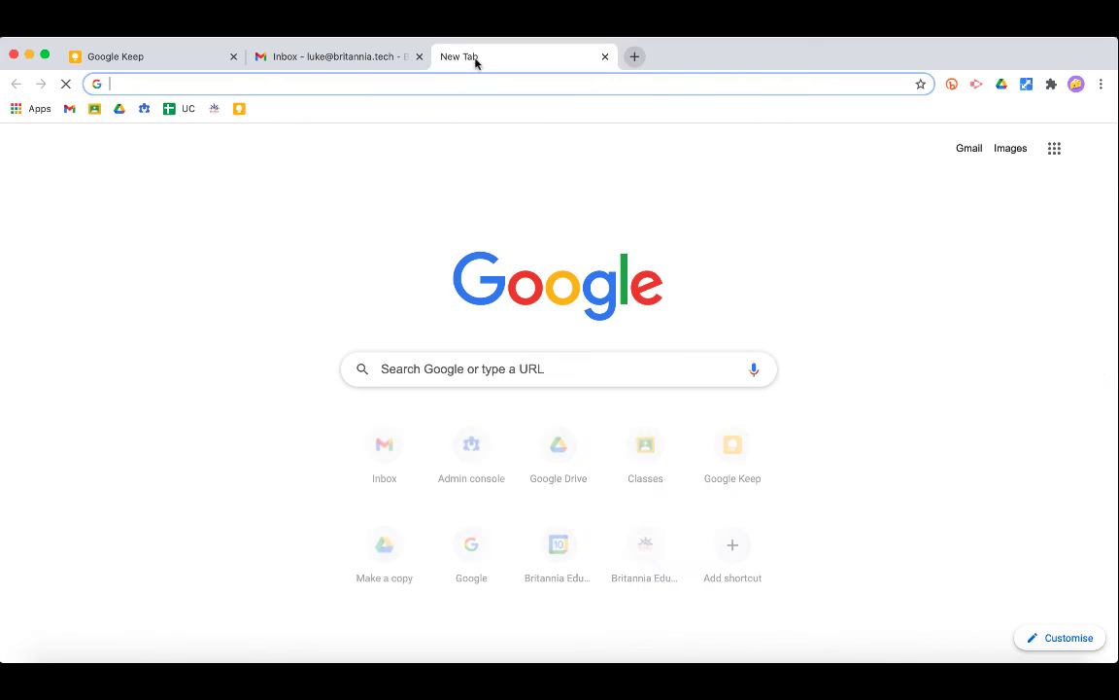
pyautogui.click(239, 110)
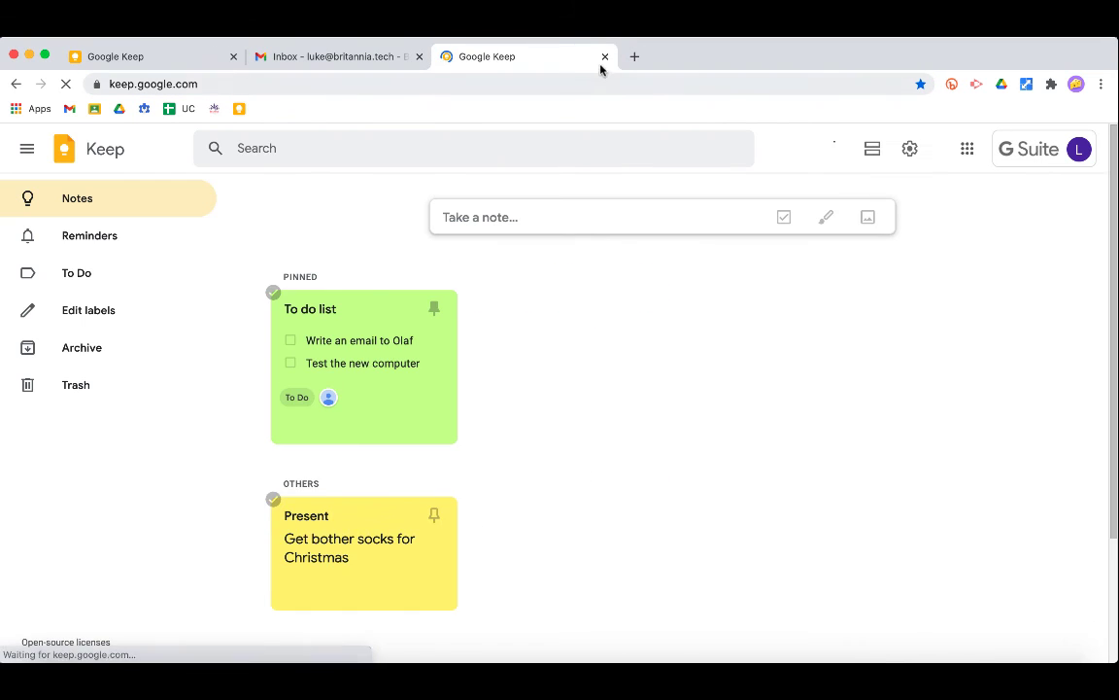
pyautogui.click(604, 57)
pyautogui.click(417, 56)
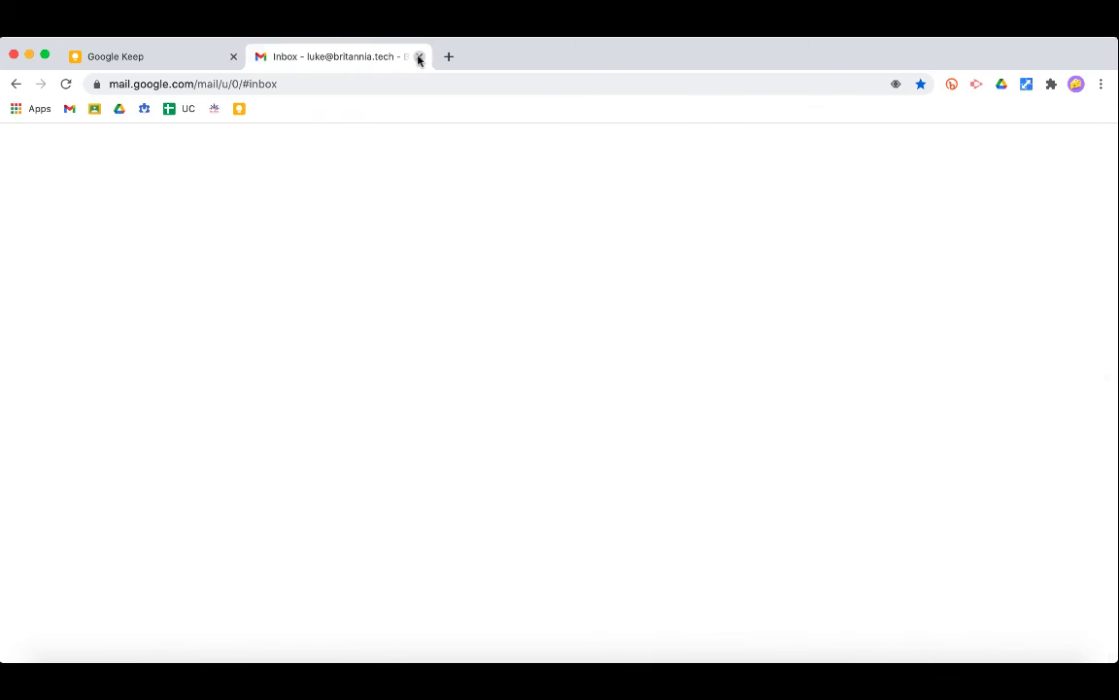
pyautogui.press('super+shift+t')
pyautogui.press('super+shift+t')
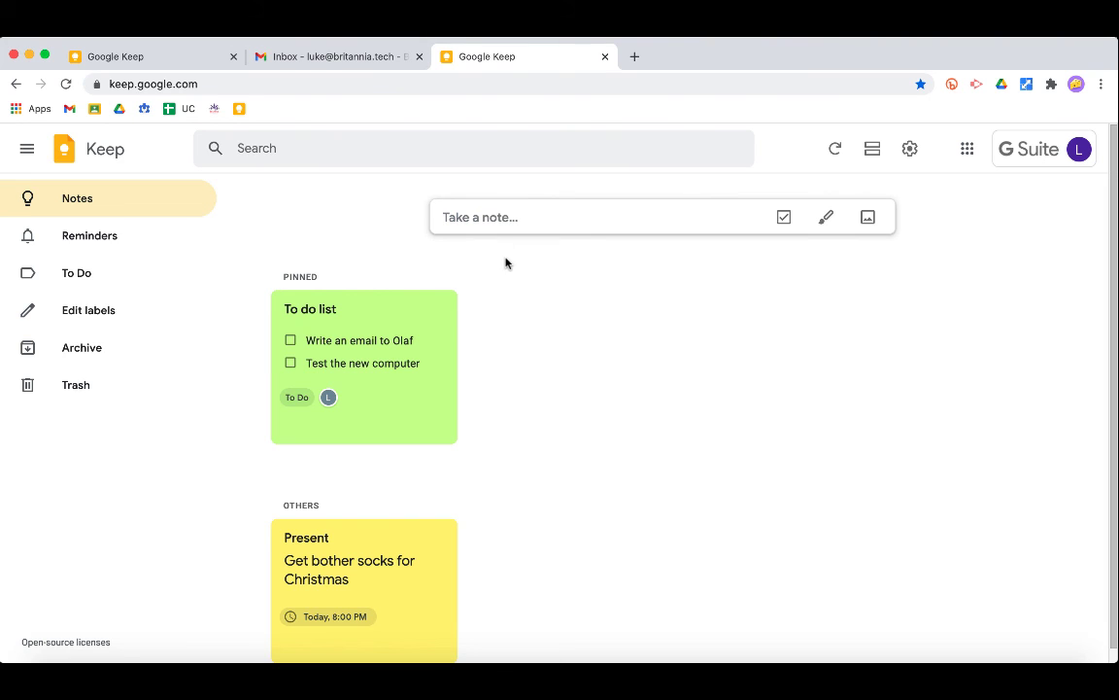
# - Filter the notes by the Green colour so only the 'To do list' checklist labelled To Do appears
pyautogui.click(361, 147)
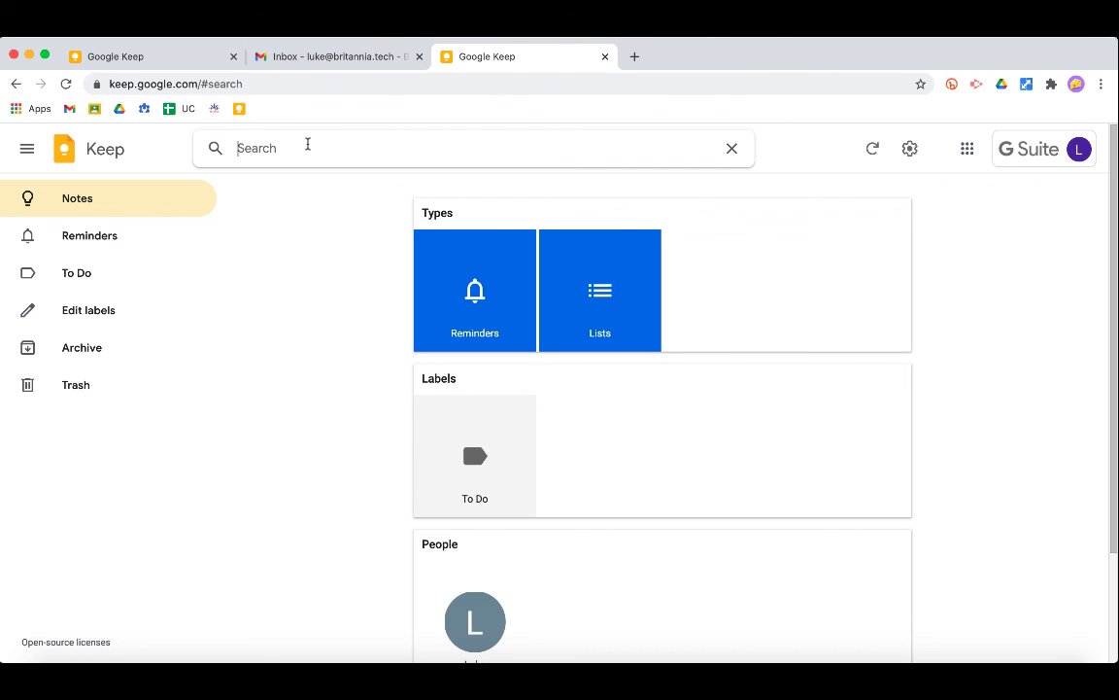
pyautogui.scroll(-1, 367, 328)
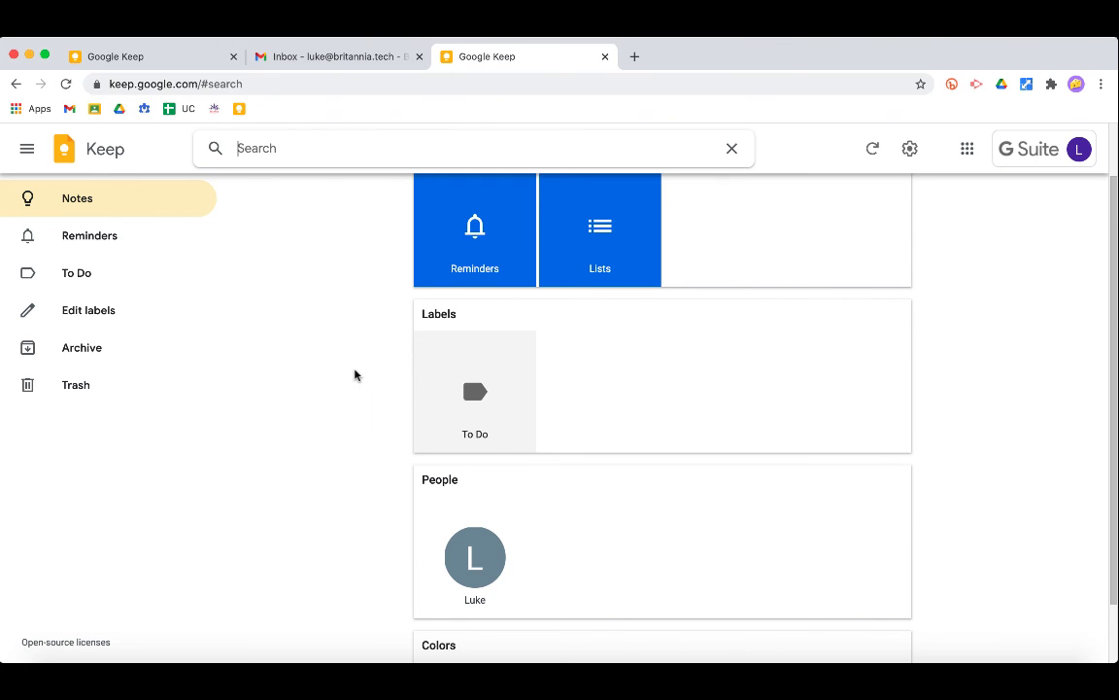
pyautogui.scroll(2, 355, 374)
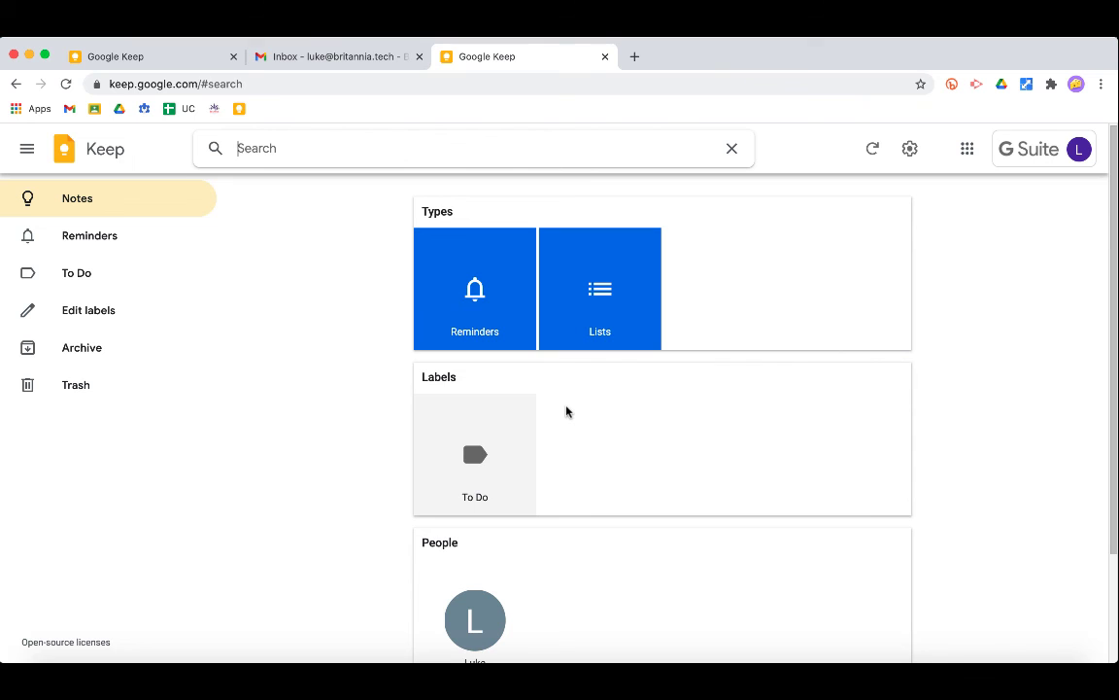
pyautogui.scroll(-3, 566, 411)
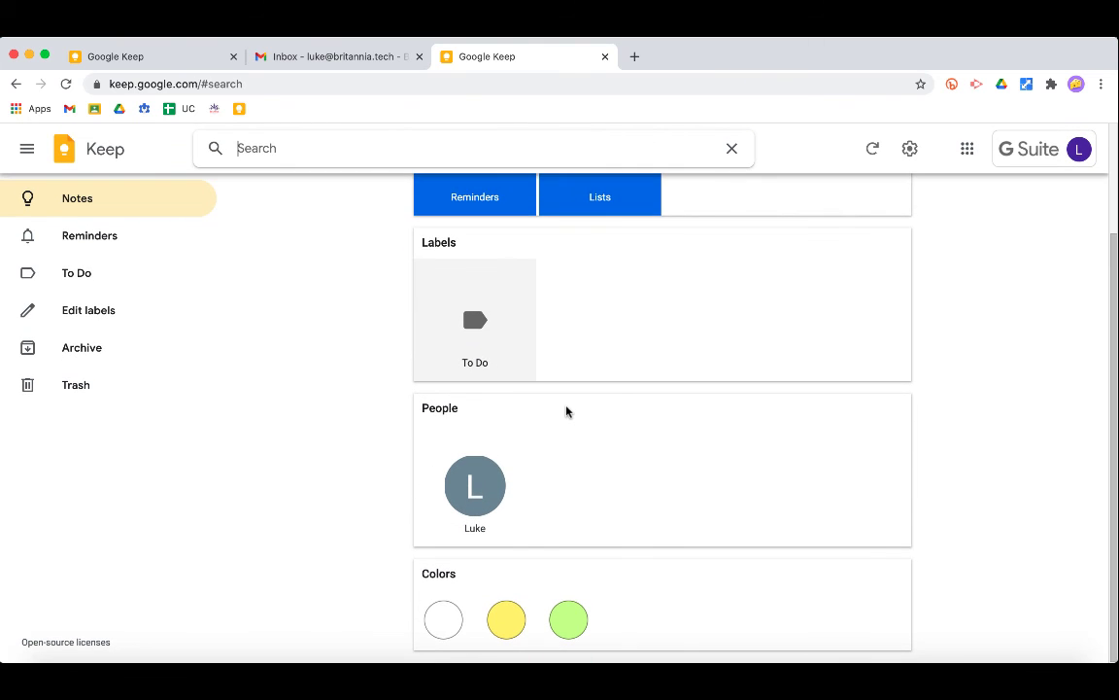
pyautogui.click(570, 621)
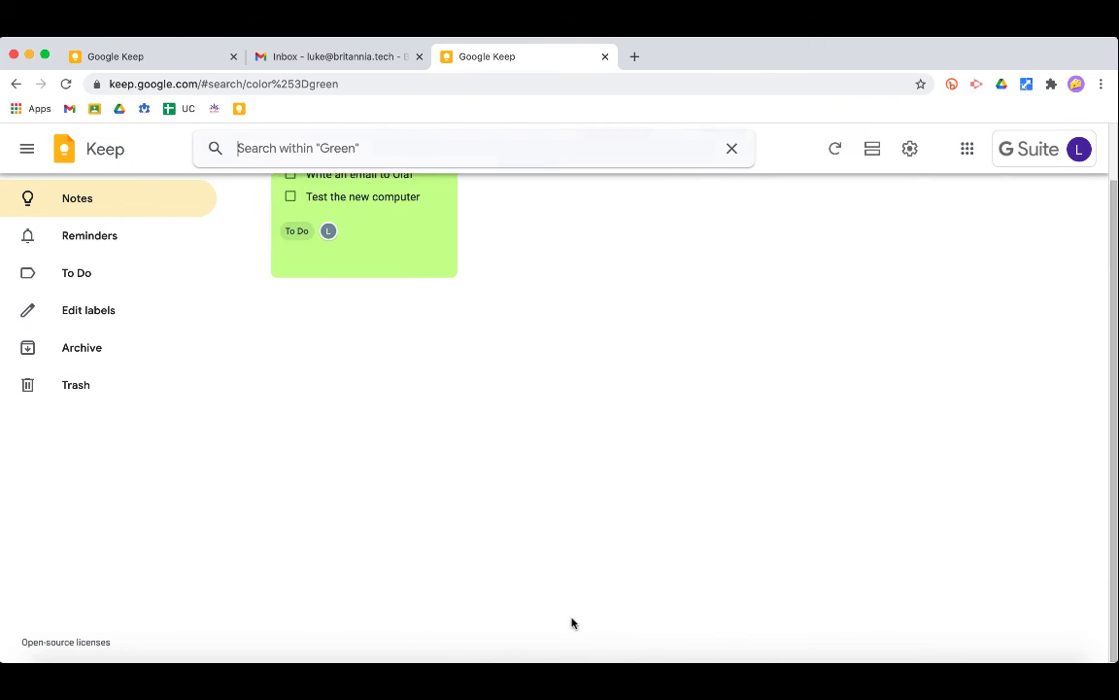